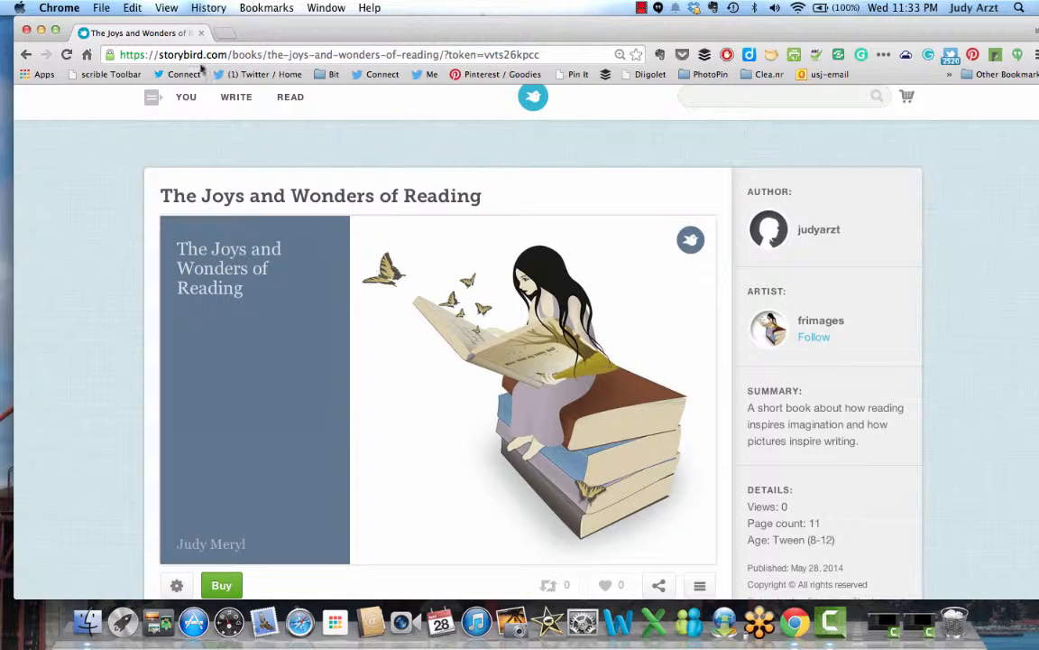
# Step: Open the personal collection of stories and look over the unpublished and published books
pyautogui.click(188, 100)
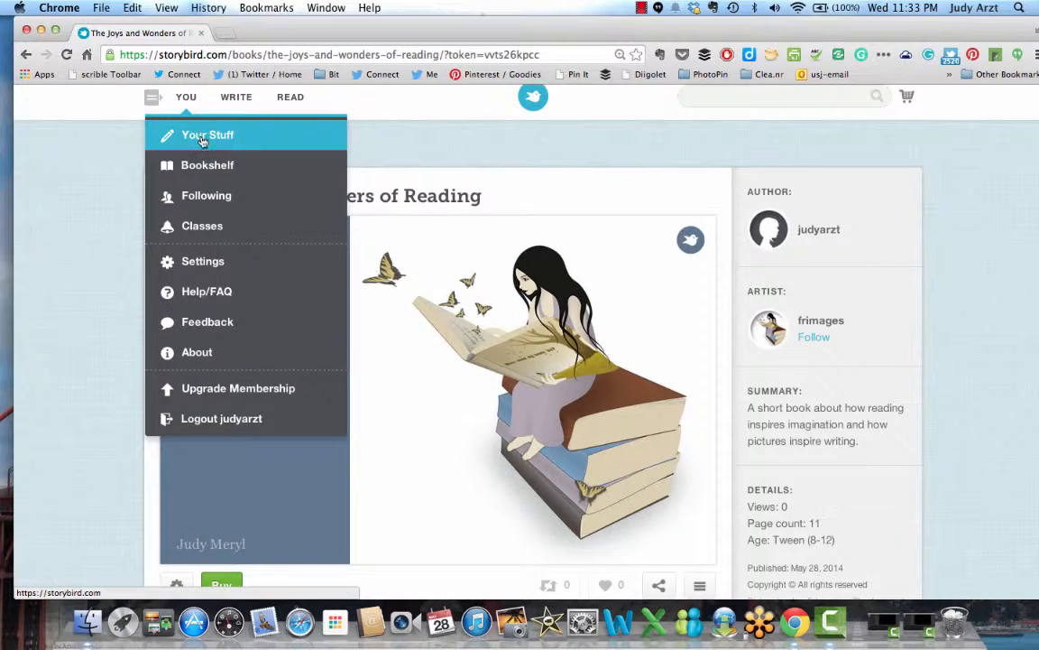
pyautogui.click(202, 140)
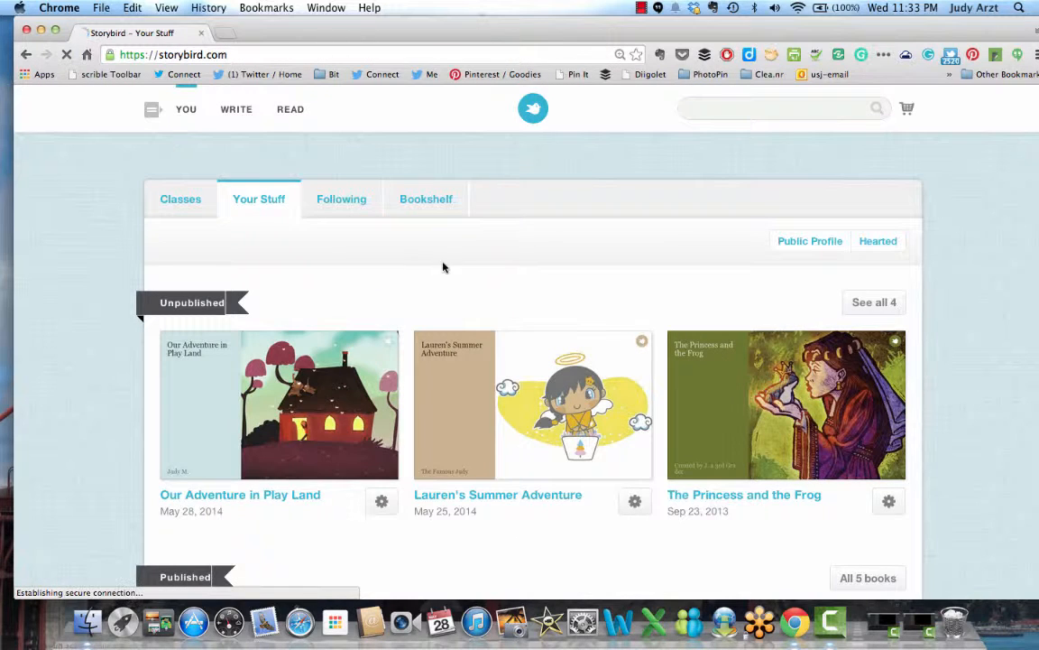
pyautogui.scroll(-5, 452, 280)
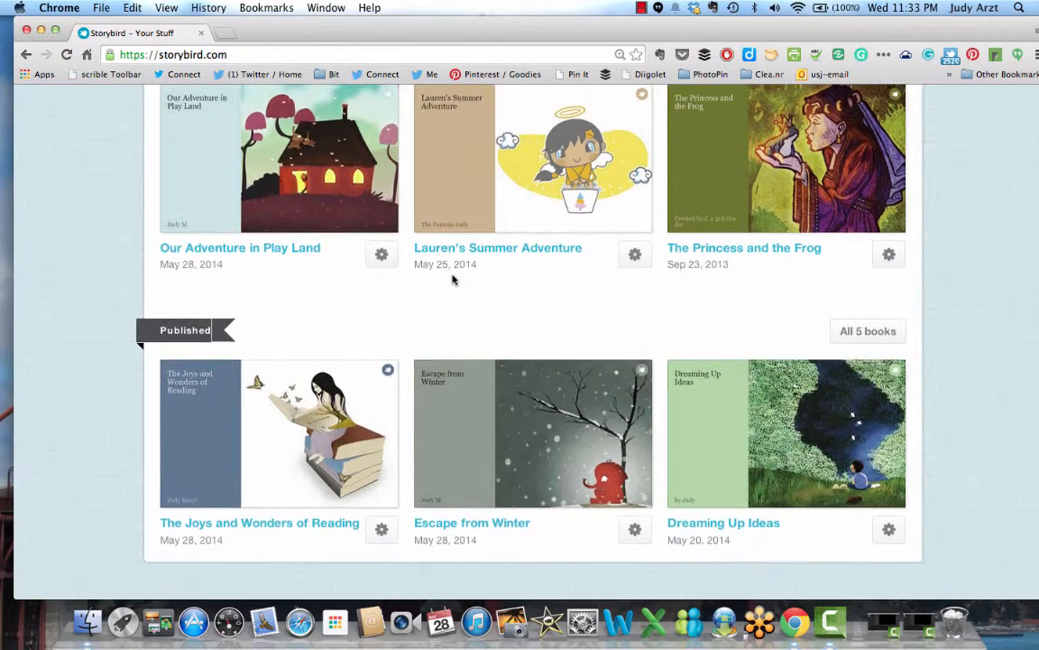
pyautogui.scroll(3, 453, 280)
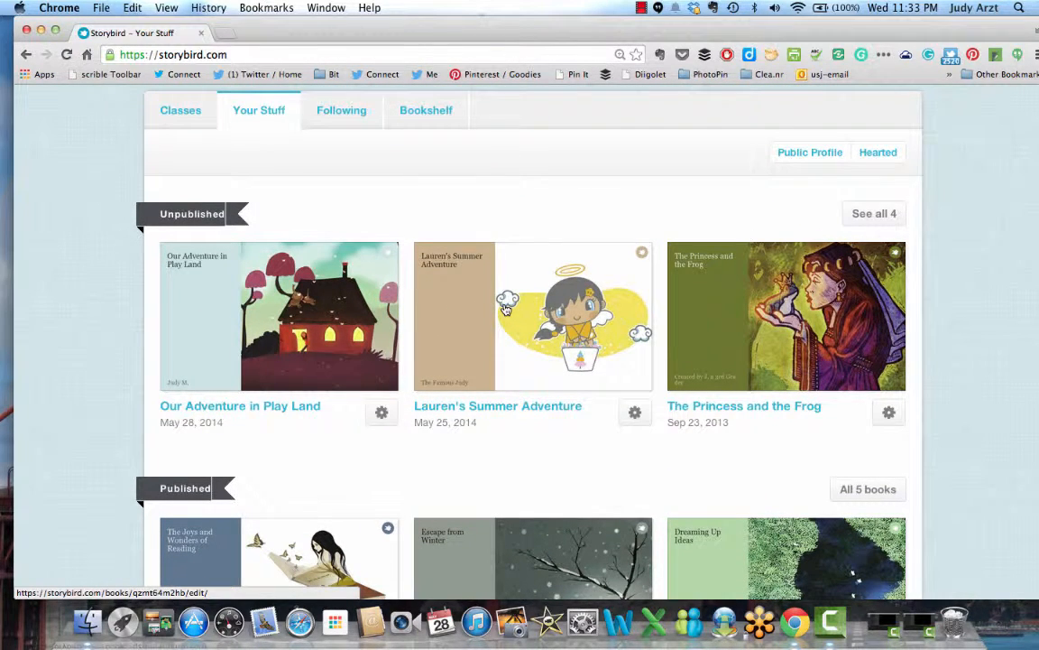
pyautogui.scroll(2, 506, 310)
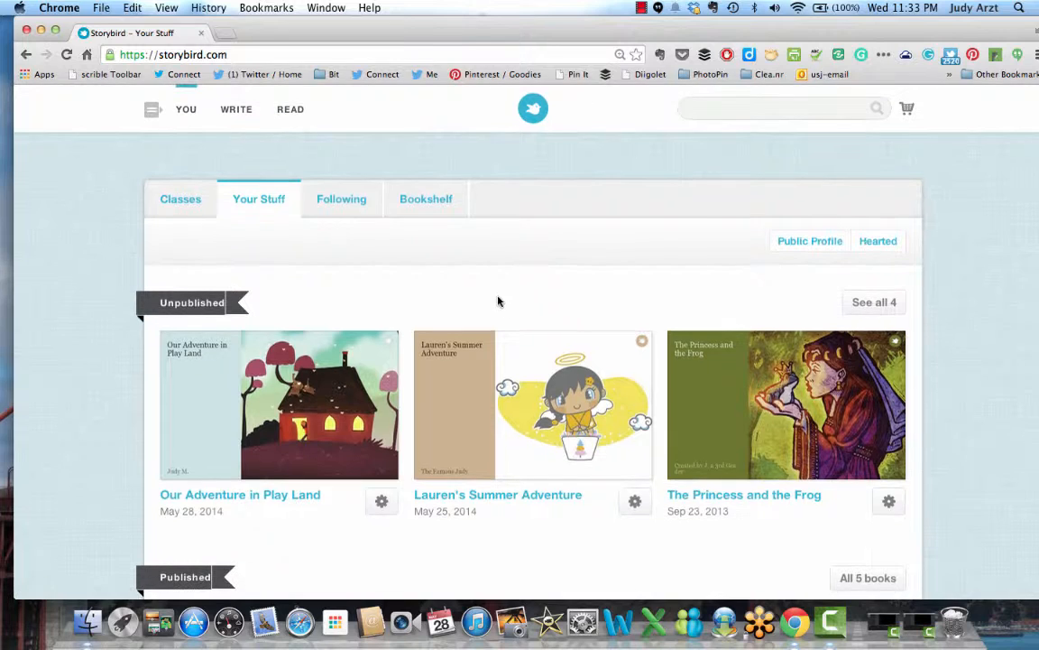
# Step: Browse the full artwork collection for writing a new story and open the Magical forest artwork
pyautogui.click(236, 109)
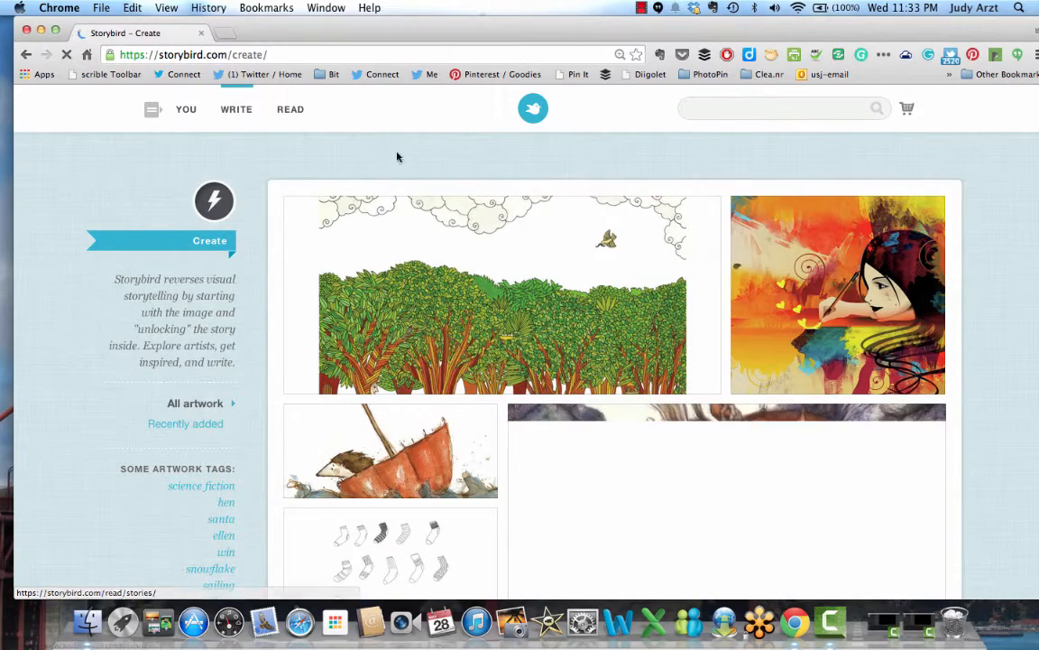
pyautogui.scroll(-5, 237, 171)
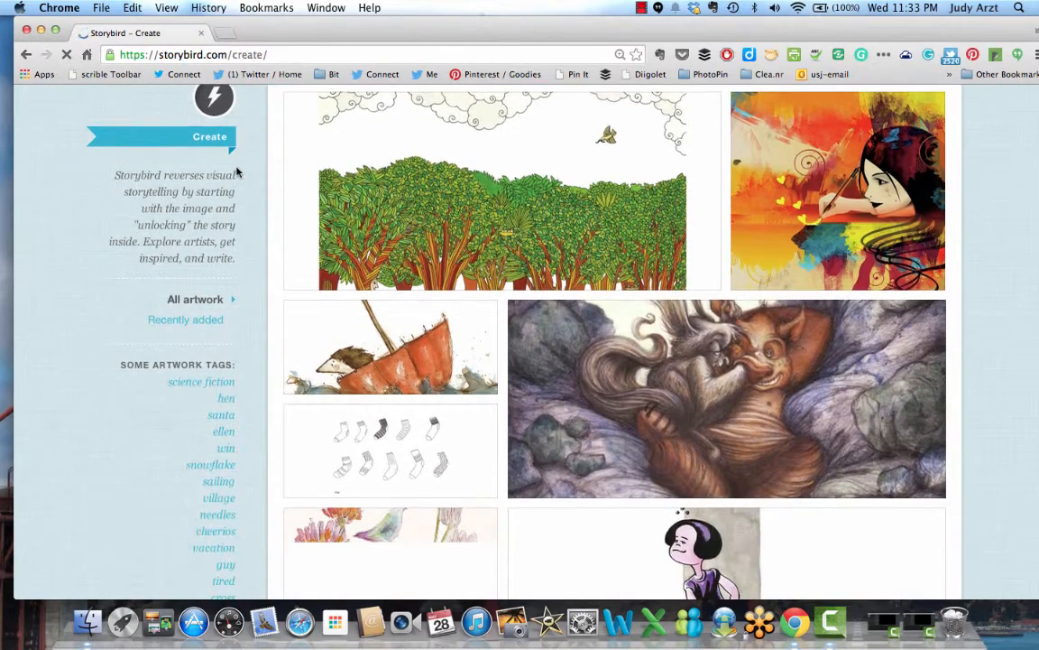
pyautogui.scroll(-3, 237, 172)
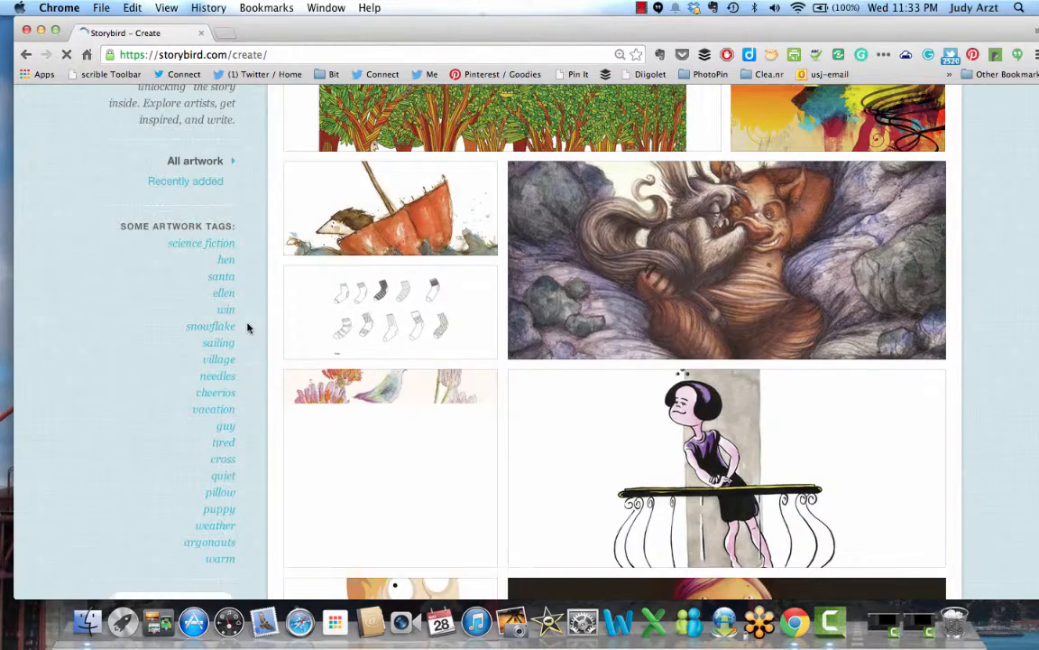
pyautogui.scroll(8, 249, 328)
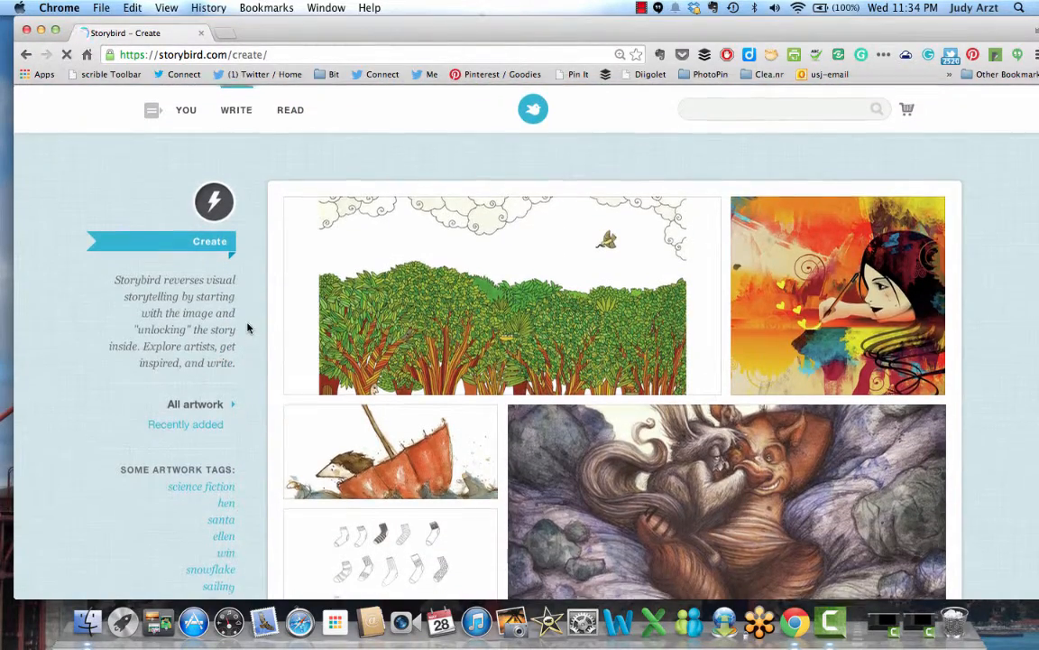
pyautogui.scroll(-1, 304, 296)
pyautogui.scroll(-4, 488, 292)
pyautogui.scroll(-10, 488, 292)
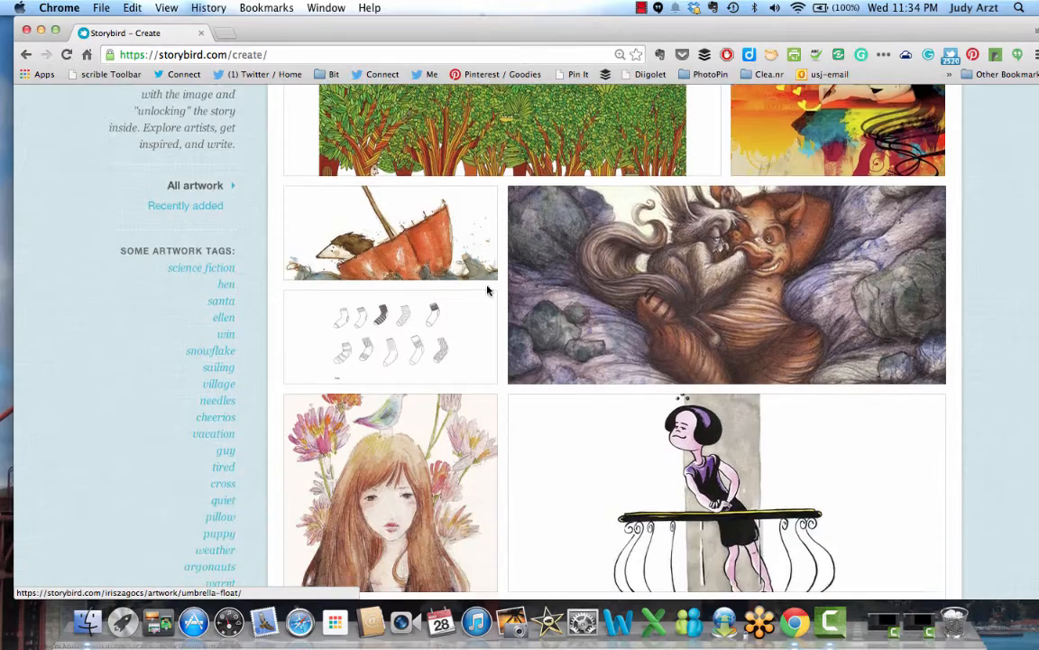
pyautogui.scroll(-10, 488, 291)
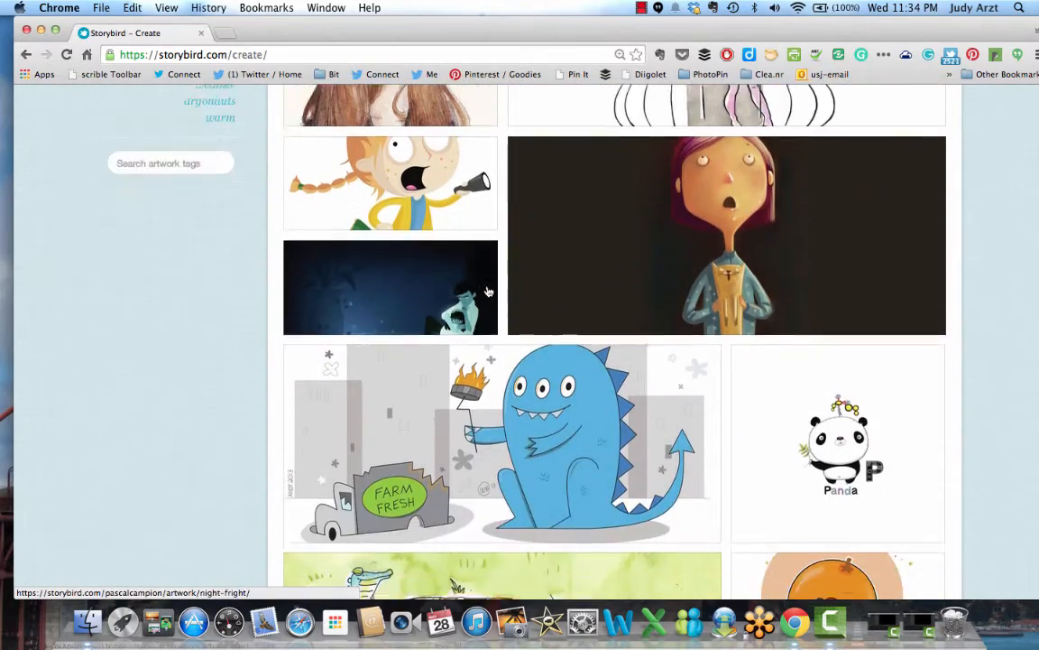
pyautogui.scroll(-10, 488, 292)
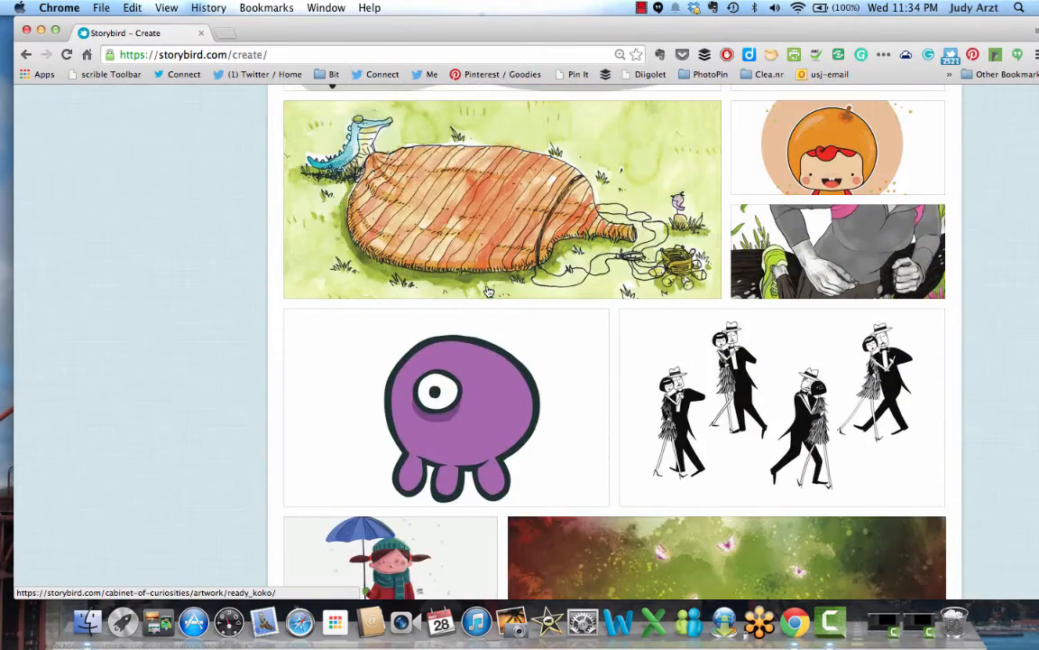
pyautogui.scroll(-3, 488, 292)
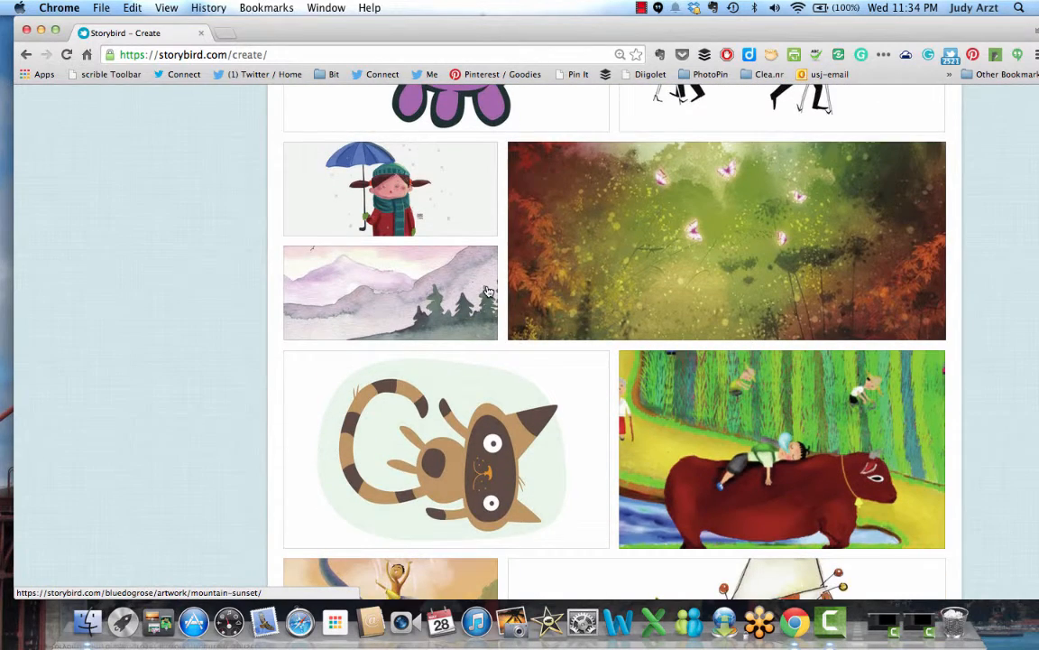
pyautogui.click(659, 209)
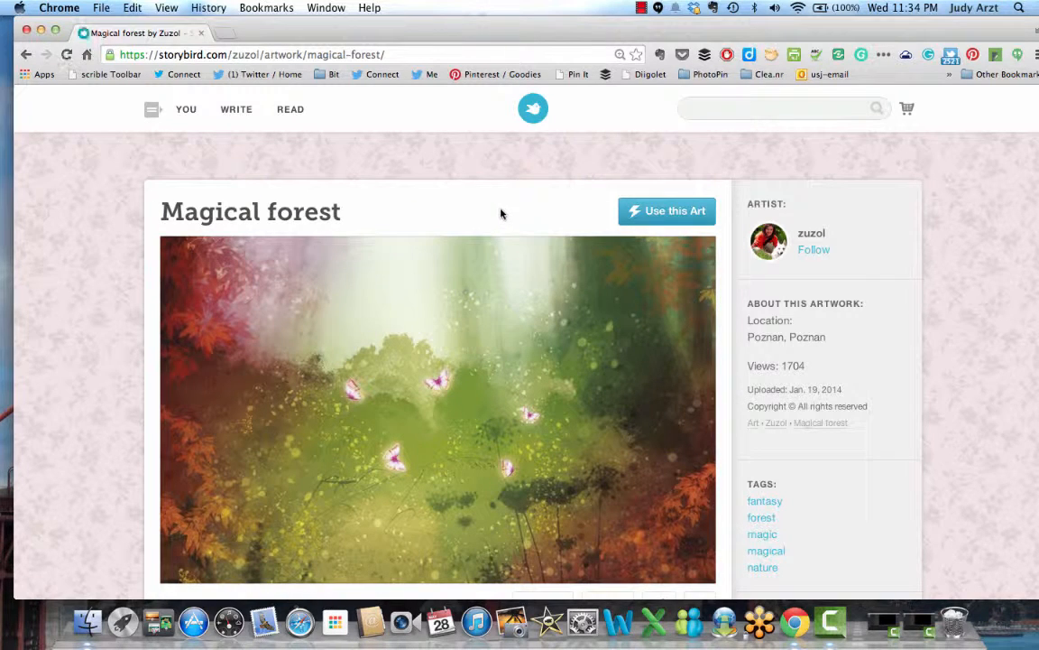
# Step: Start a multi-page Picture Book using the Magical forest artwork
pyautogui.scroll(-1, 498, 216)
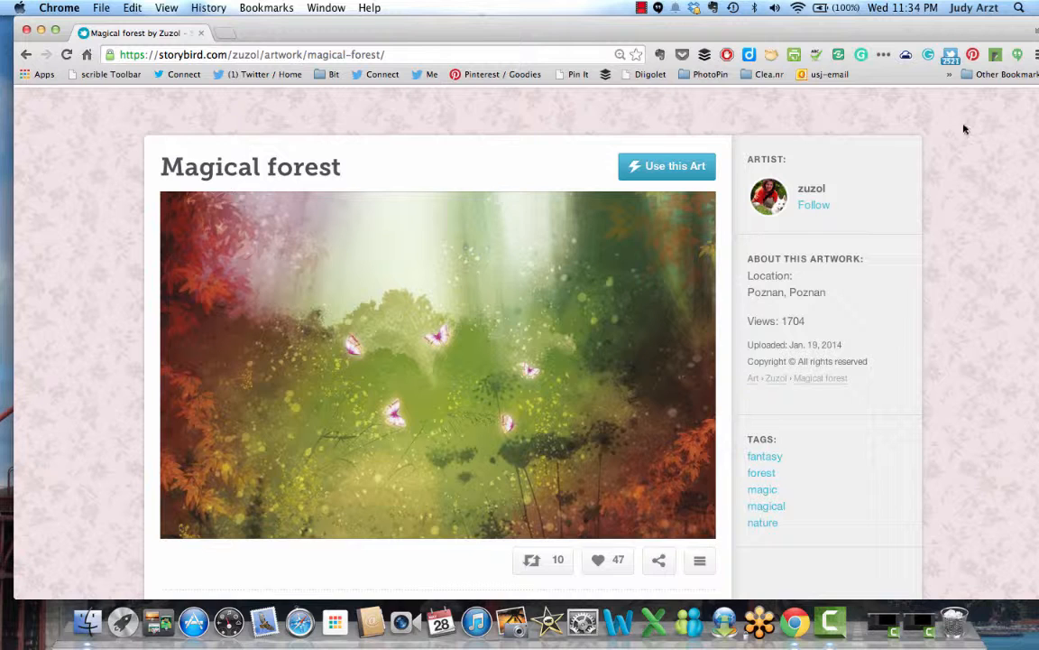
pyautogui.click(672, 169)
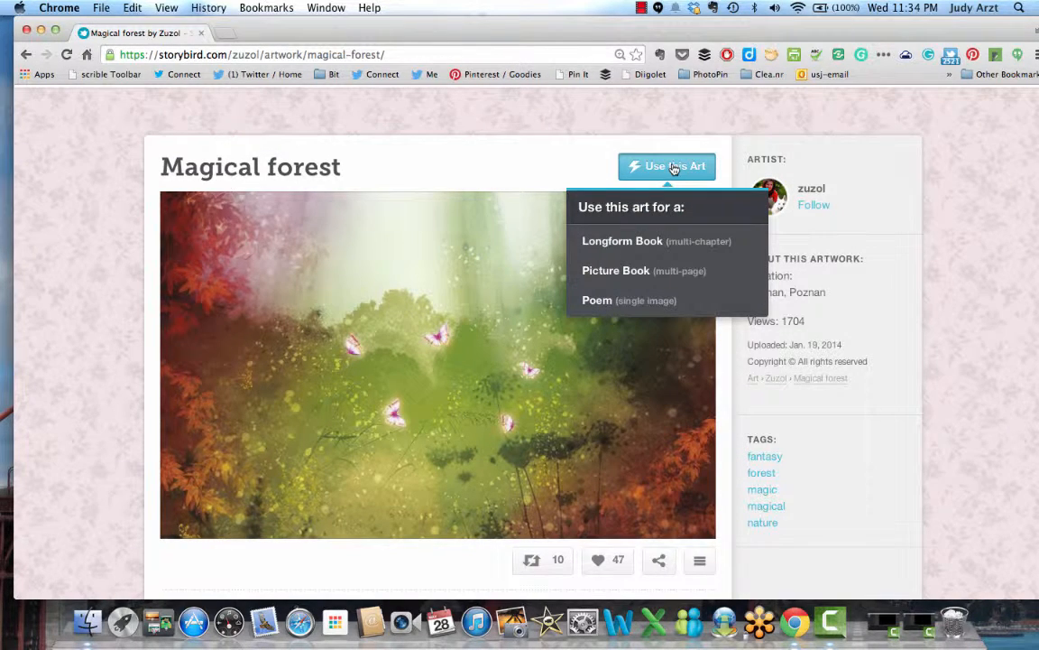
pyautogui.click(629, 272)
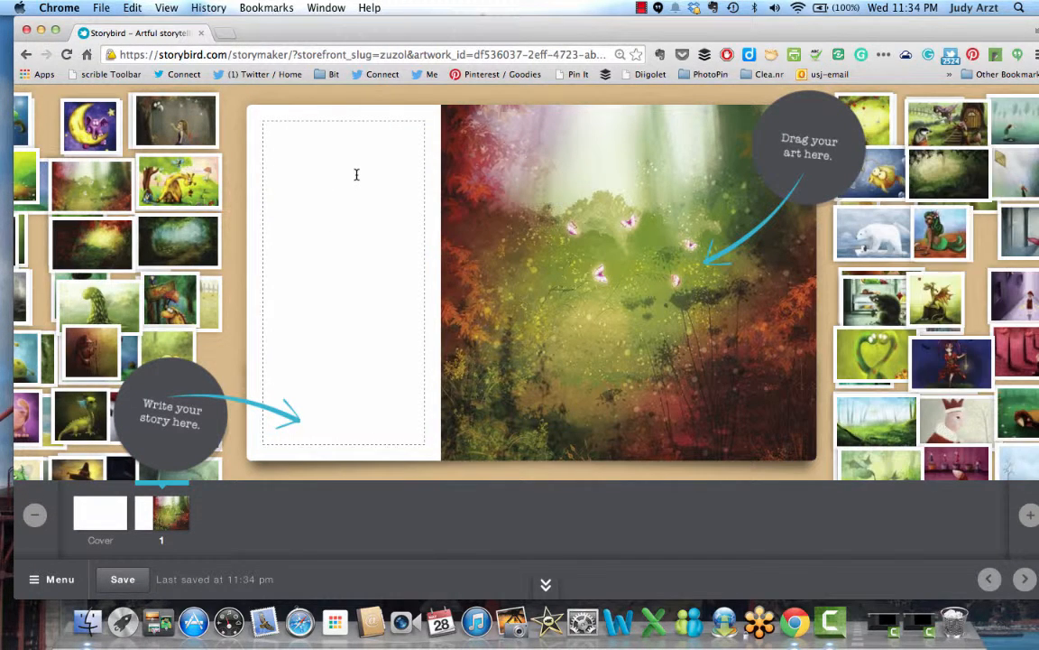
# Step: Write "This is a book about the forest and fantasy." in the text area of page 1
pyautogui.click(322, 135)
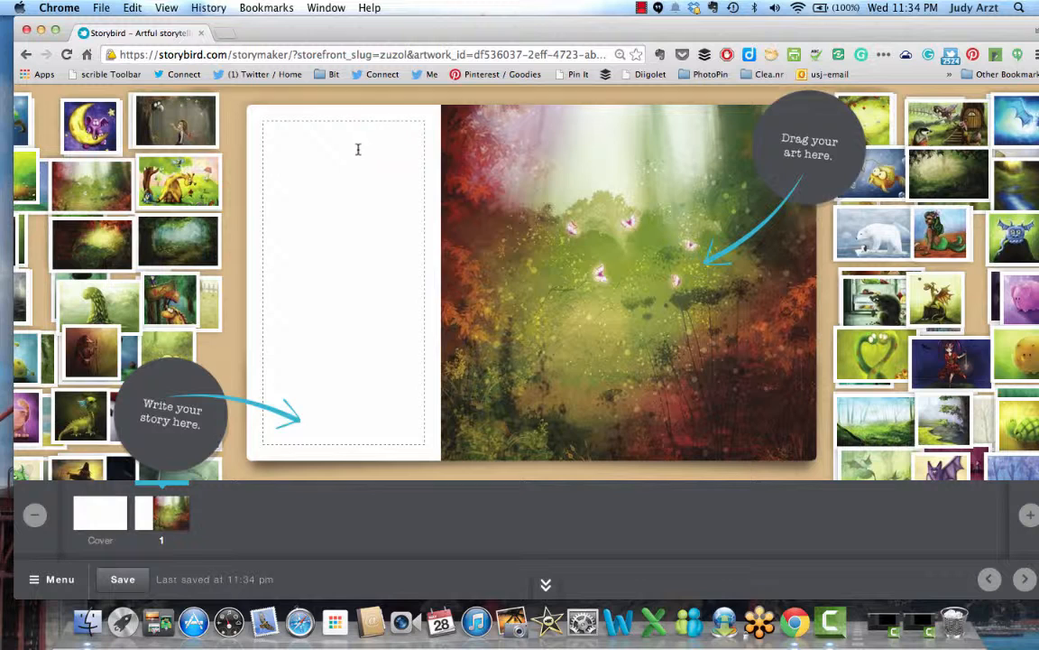
pyautogui.write('T')
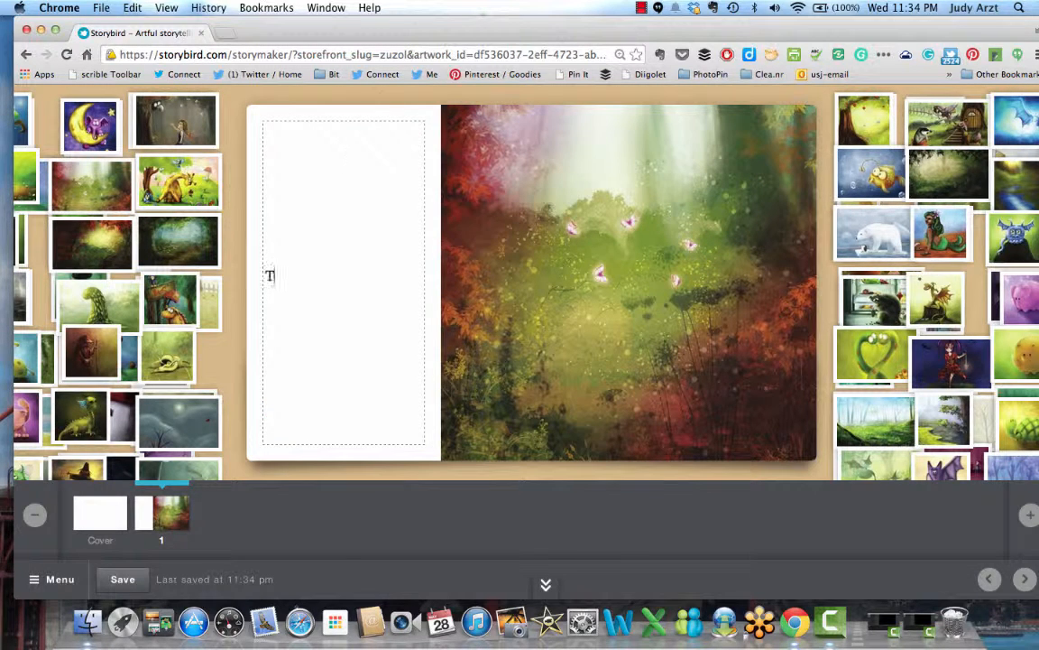
pyautogui.write('is ii i')
pyautogui.write('s is a book abo')
pyautogui.write('ut the')
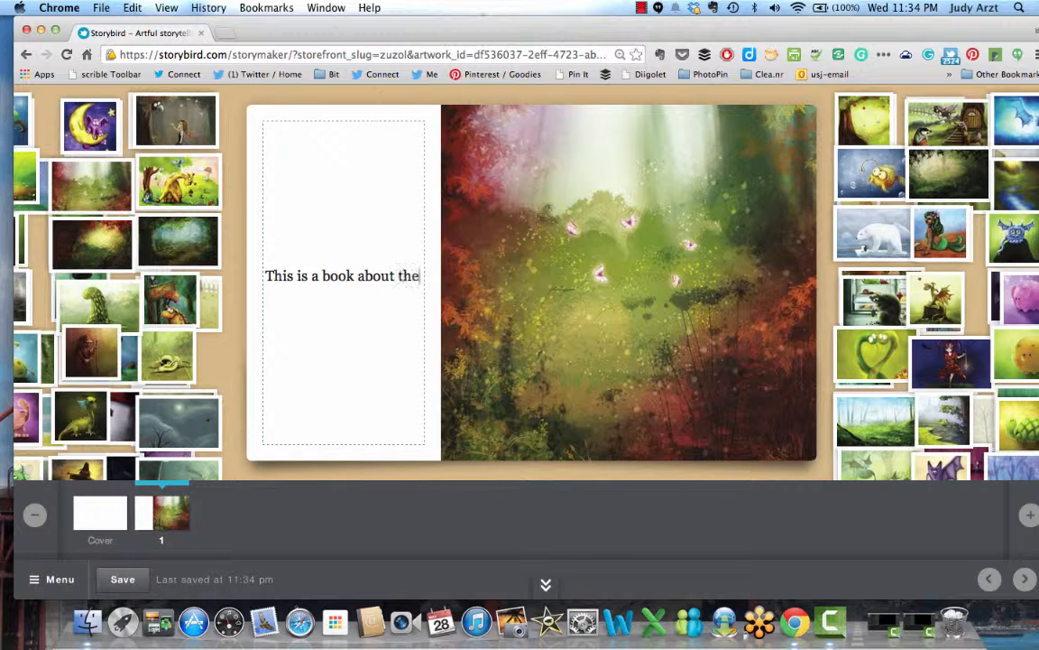
pyautogui.write(' forst')
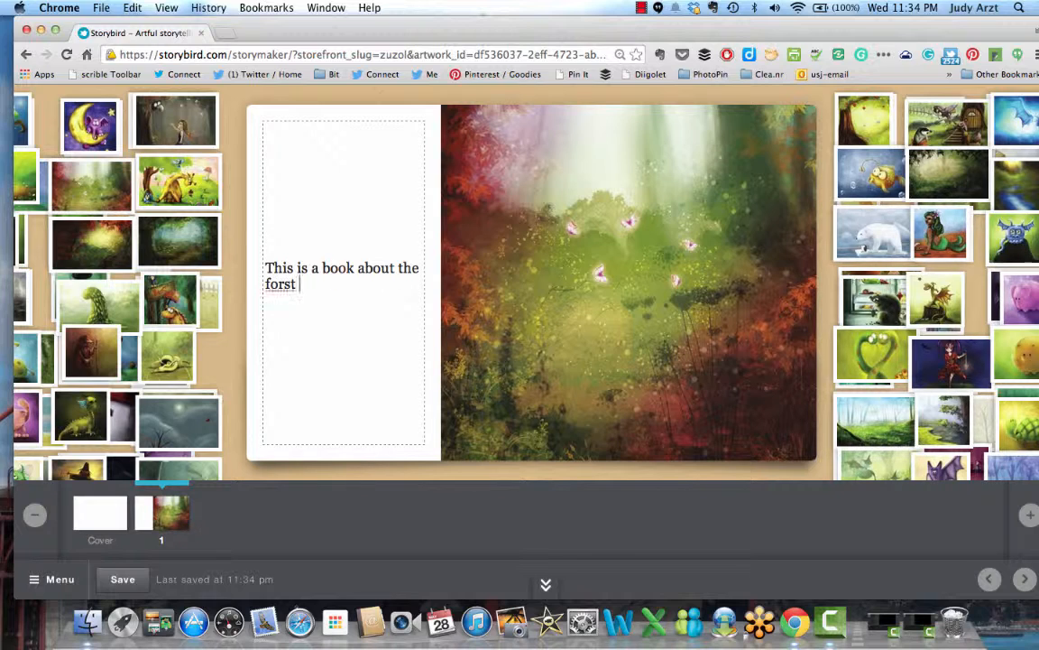
pyautogui.press('BackSpace')
pyautogui.press('BackSpace')
pyautogui.press('BackSpace')
pyautogui.write('est and fantasy.')
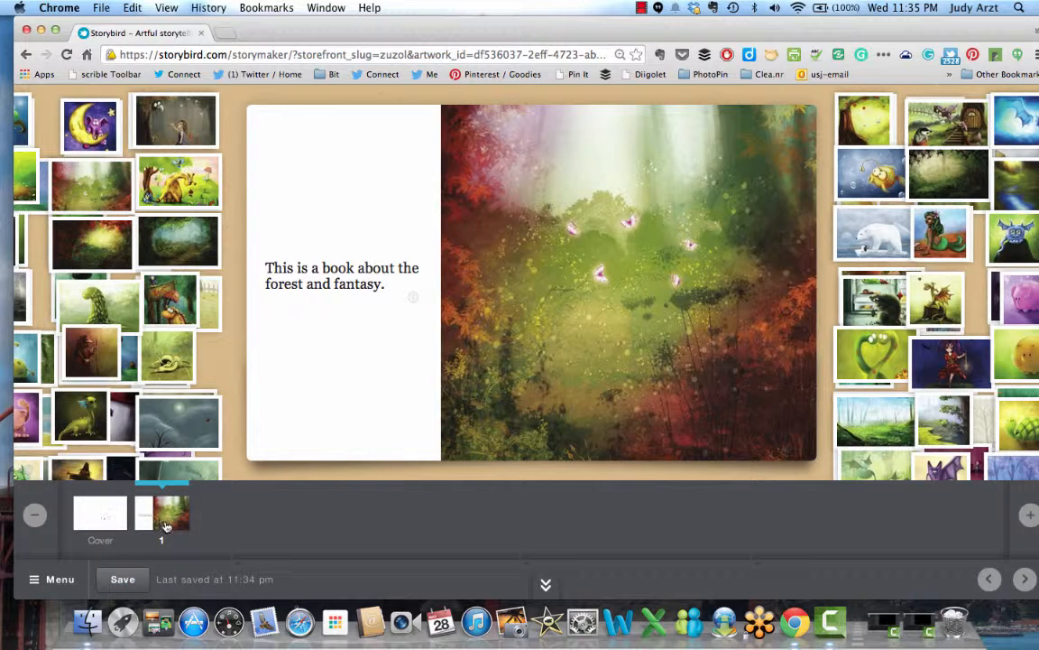
# Step: Add page 2 and place the artwork of the purple elephant on the crescent moon on its left side
pyautogui.click(1030, 515)
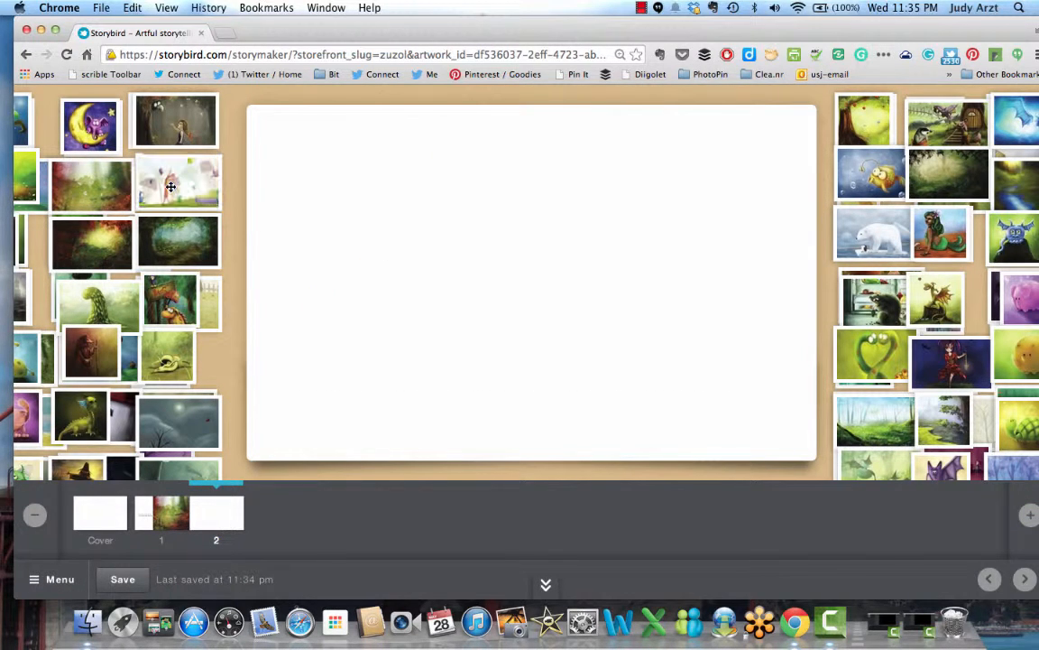
pyautogui.moveTo(176, 191)
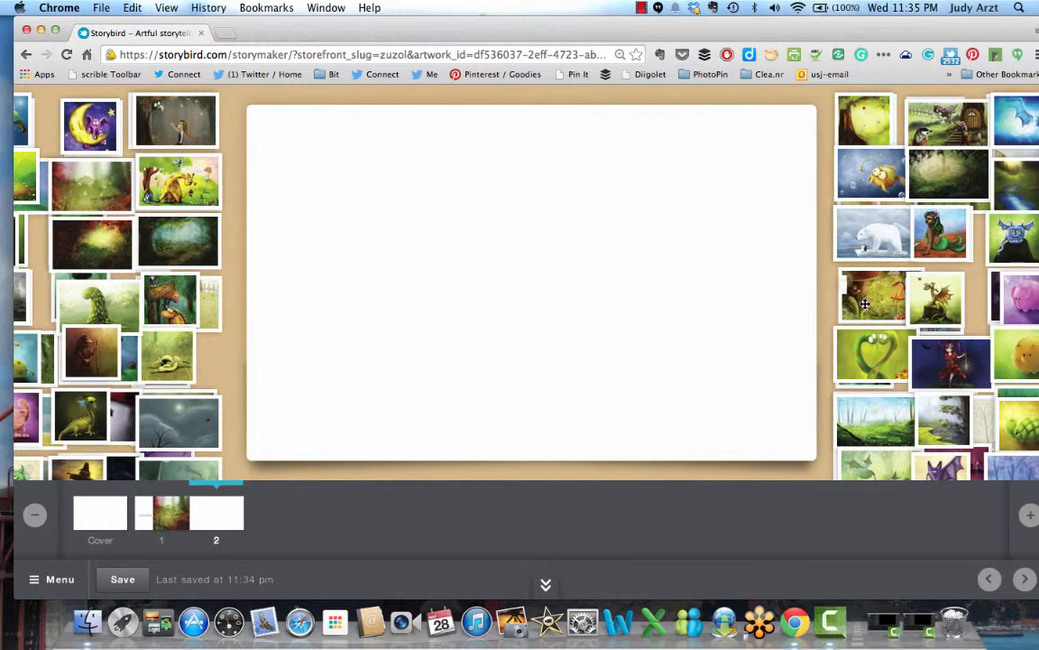
pyautogui.moveTo(865, 304)
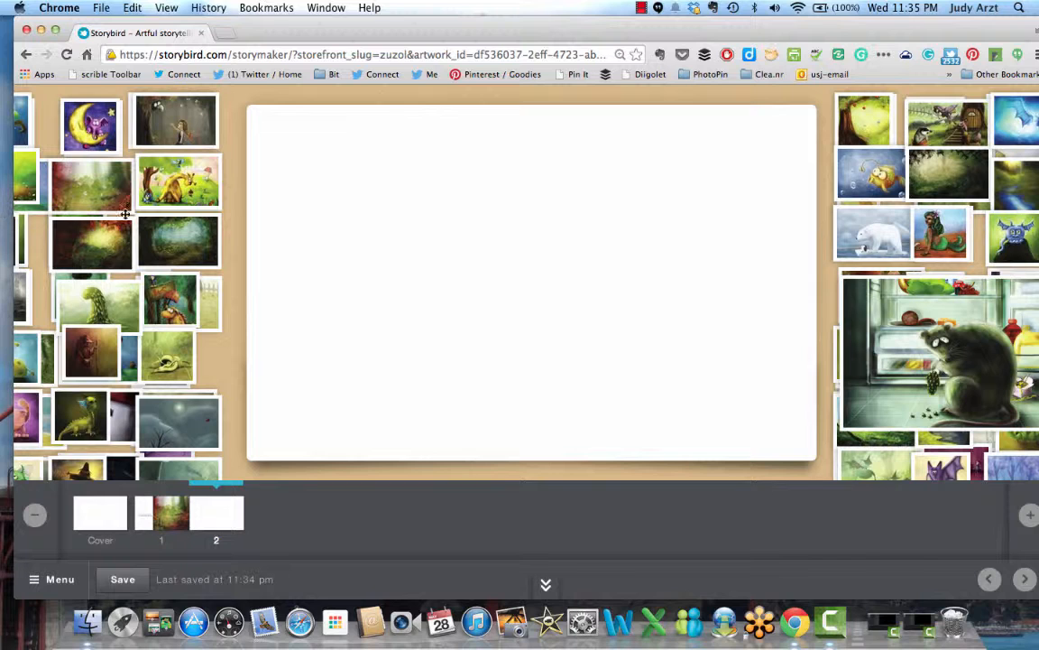
pyautogui.moveTo(154, 170); pyautogui.dragTo(443, 217)
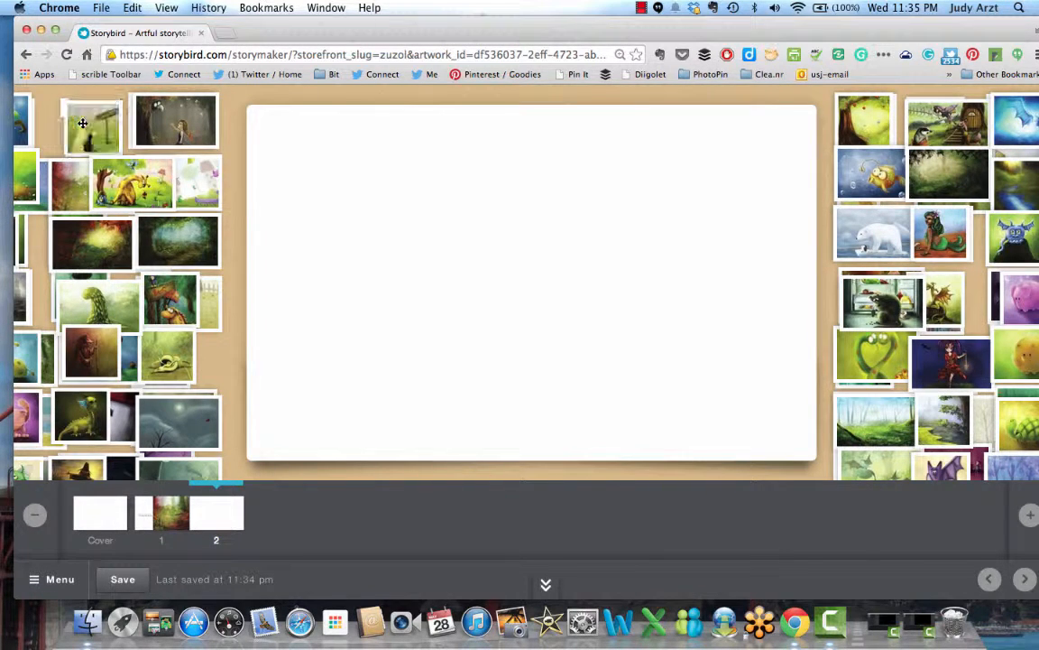
pyautogui.moveTo(85, 122)
pyautogui.moveTo(84, 123); pyautogui.dragTo(365, 181)
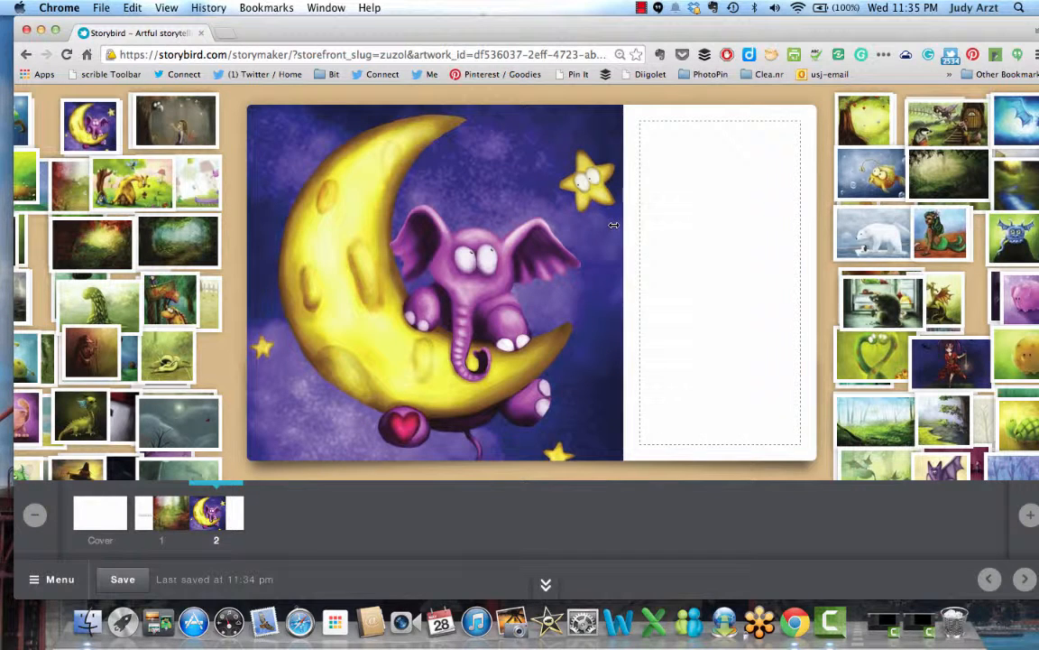
# Step: Write "The elephant in the moon captured my attention." beside the artwork on page 2
pyautogui.click(682, 161)
pyautogui.write('The sel')
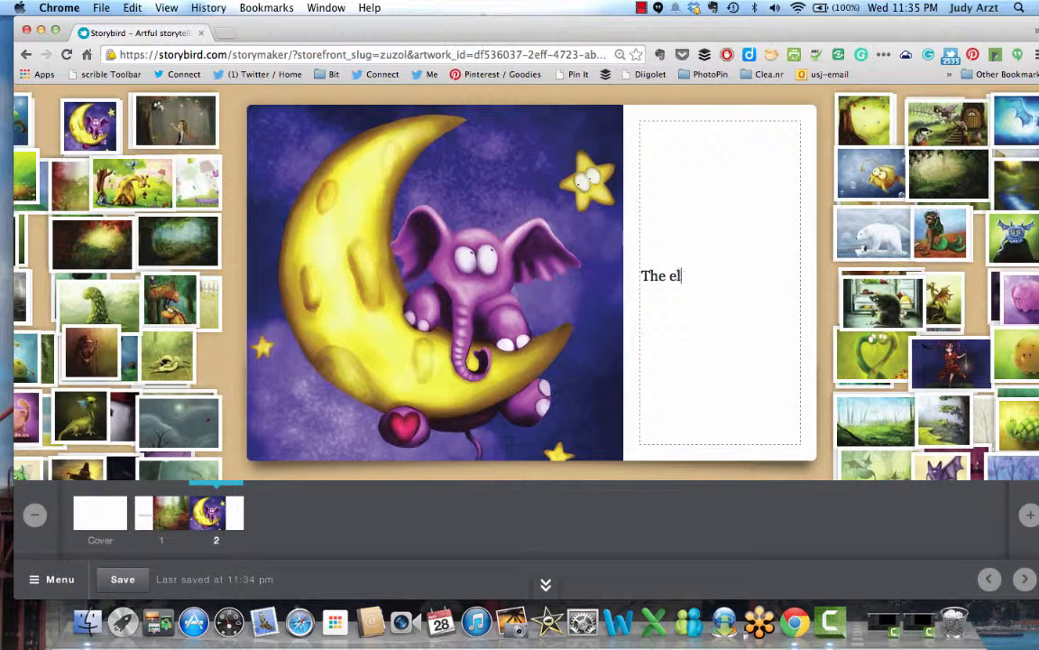
pyautogui.write('h')
pyautogui.write('hant in the mo')
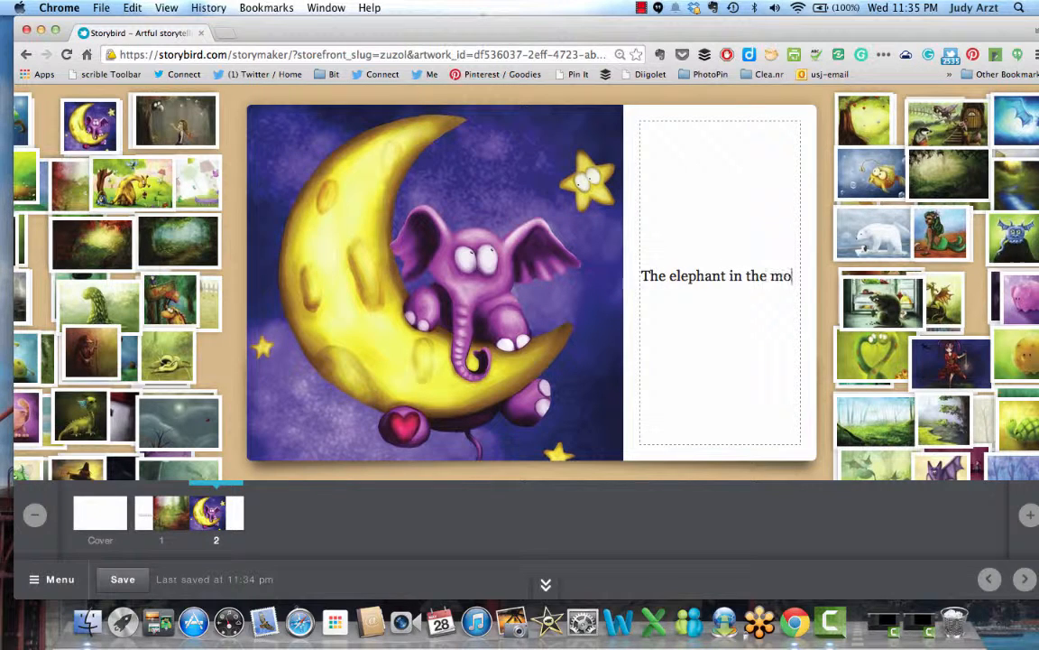
pyautogui.write('on capu')
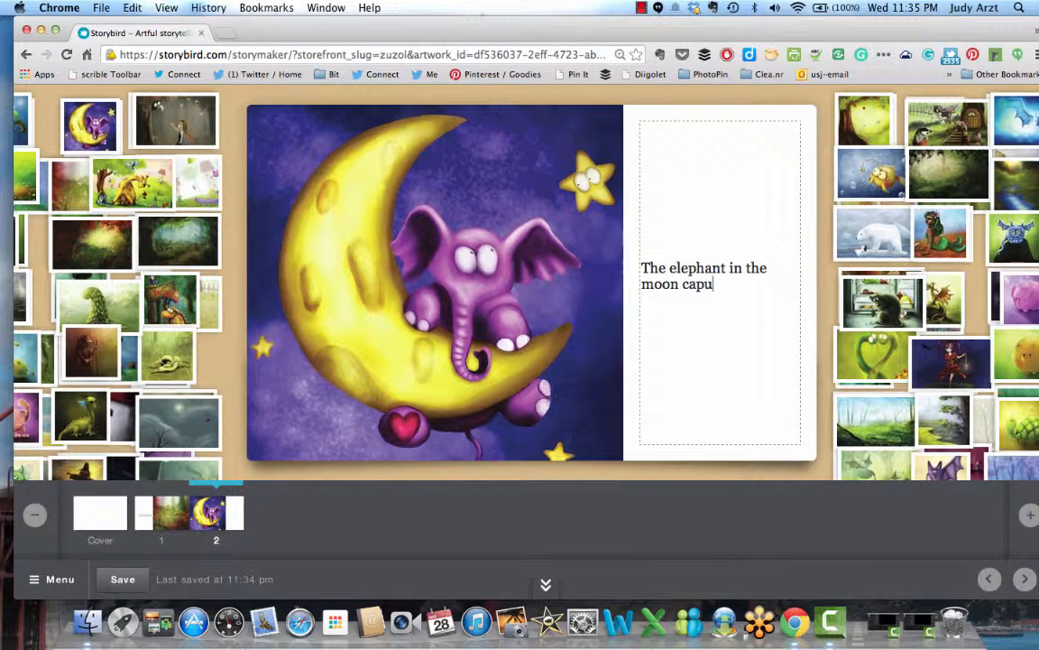
pyautogui.write('ure my')
pyautogui.press('BackSpace')
pyautogui.press('BackSpace')
pyautogui.press('BackSpace')
pyautogui.write('d my attention.')
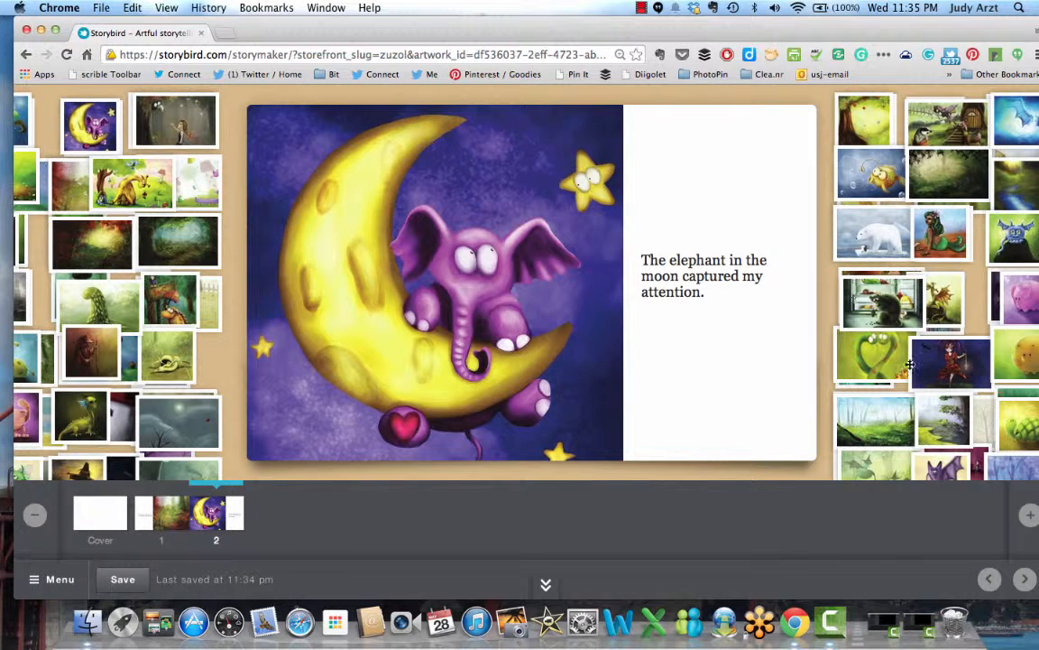
# Step: Add page 3 and place the moonlit sky artwork with the red balloon above its text area
pyautogui.click(1031, 516)
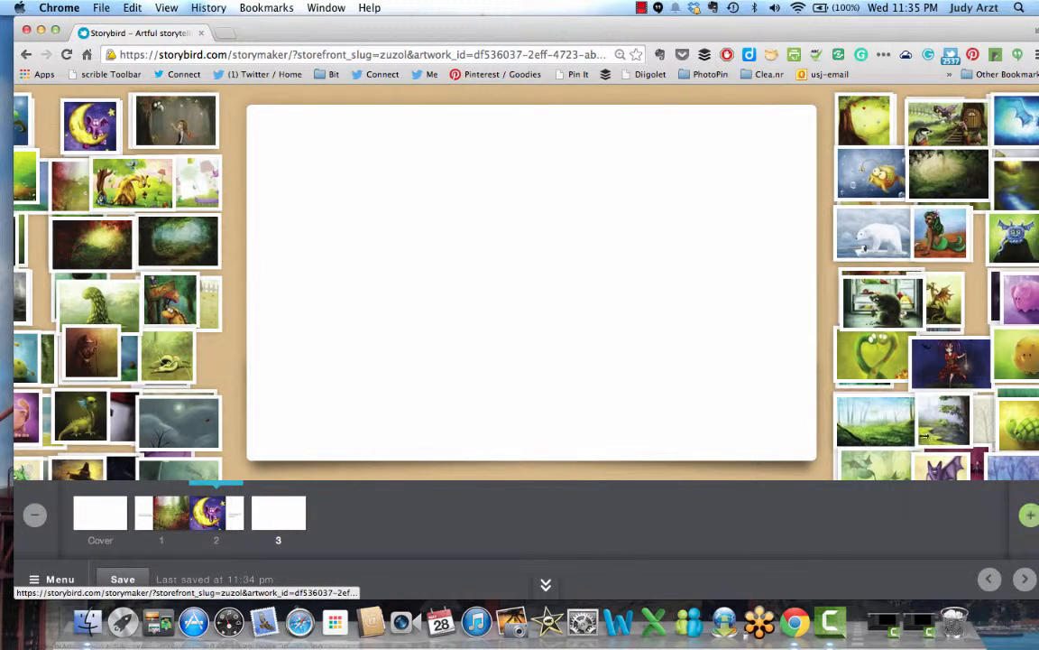
pyautogui.moveTo(147, 183)
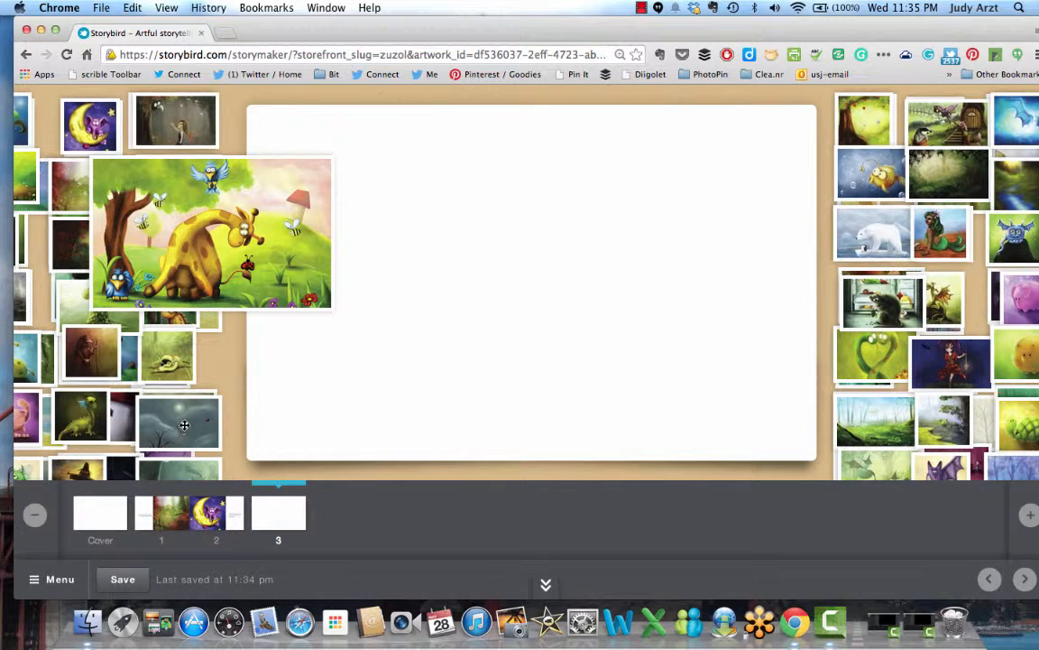
pyautogui.moveTo(185, 424)
pyautogui.moveTo(302, 400); pyautogui.dragTo(452, 183)
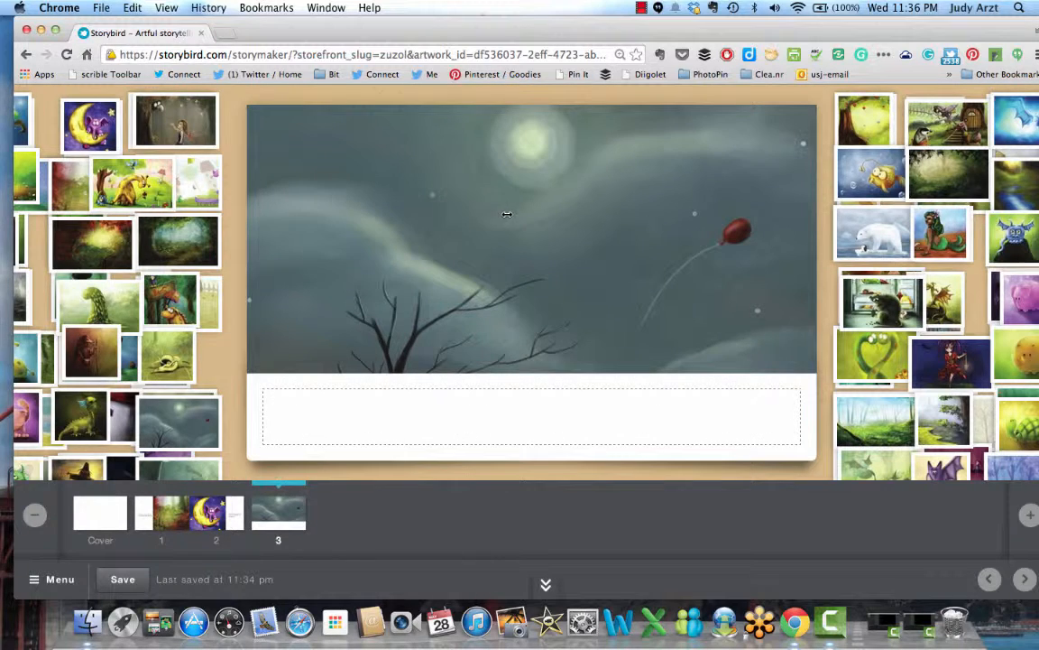
pyautogui.moveTo(506, 214); pyautogui.dragTo(278, 305)
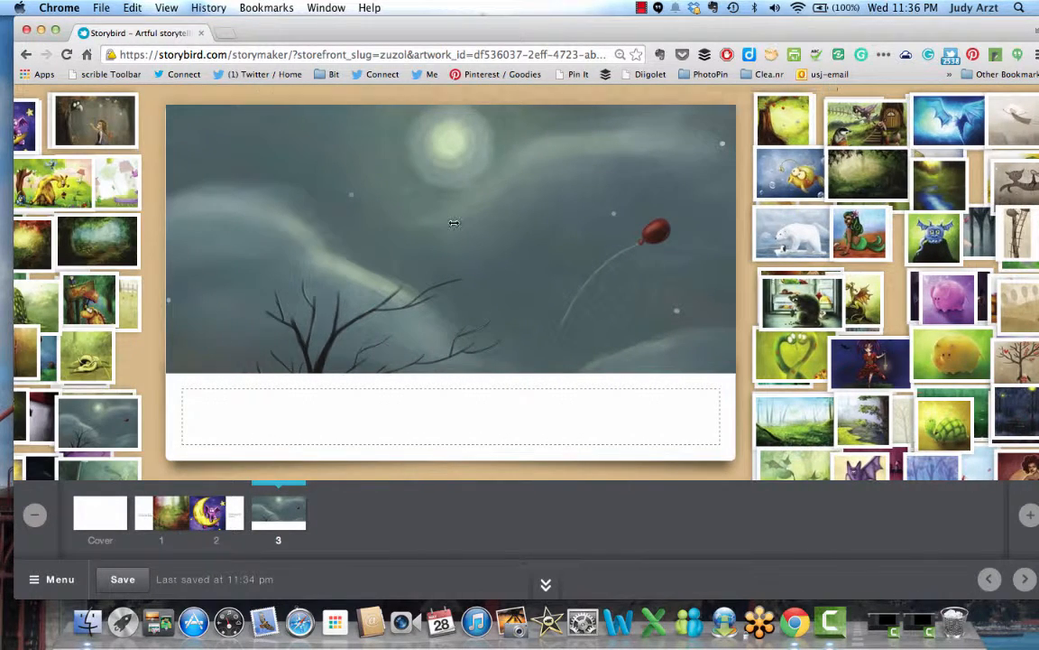
# Step: Replace the artwork on page 3 with the tree hung with red hearts, placed on the left side of the page
pyautogui.moveTo(458, 227); pyautogui.dragTo(360, 192)
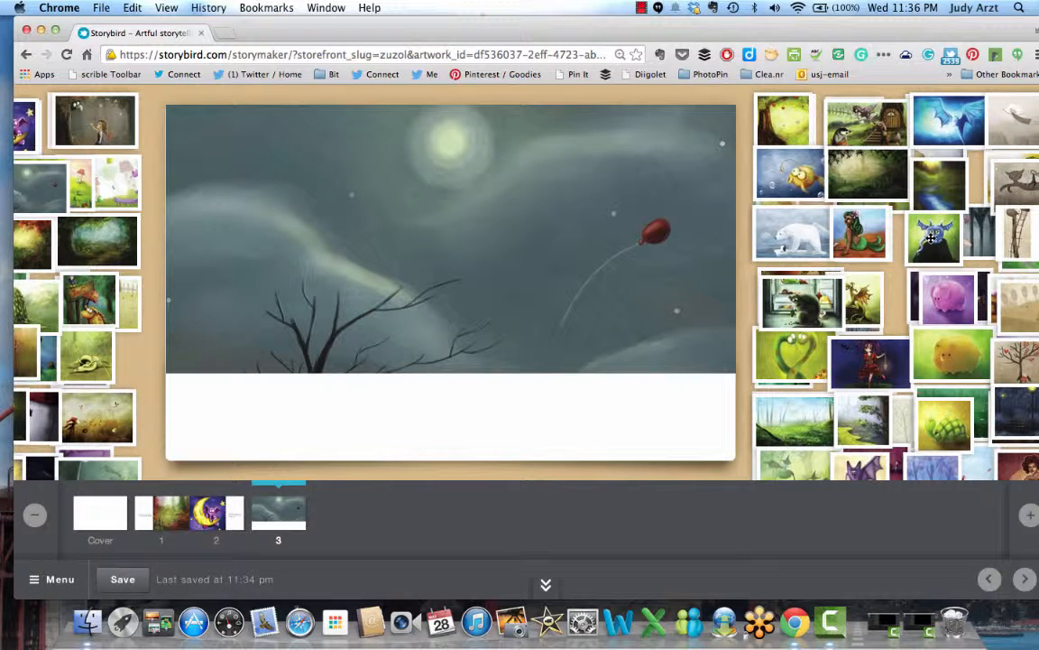
pyautogui.moveTo(920, 217); pyautogui.dragTo(450, 225)
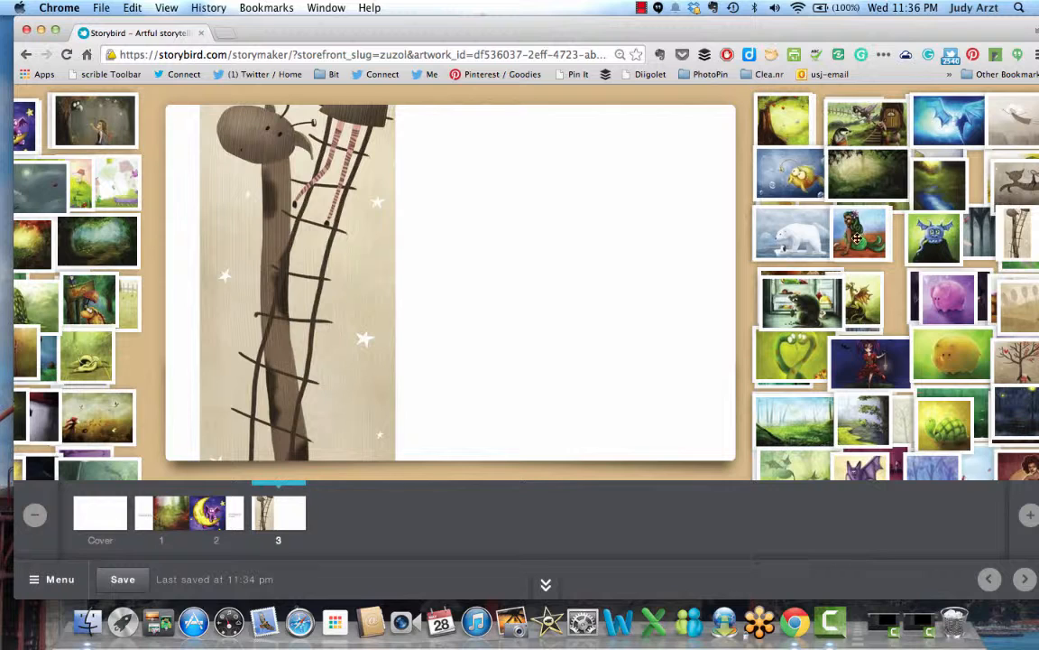
pyautogui.moveTo(857, 237); pyautogui.dragTo(361, 182)
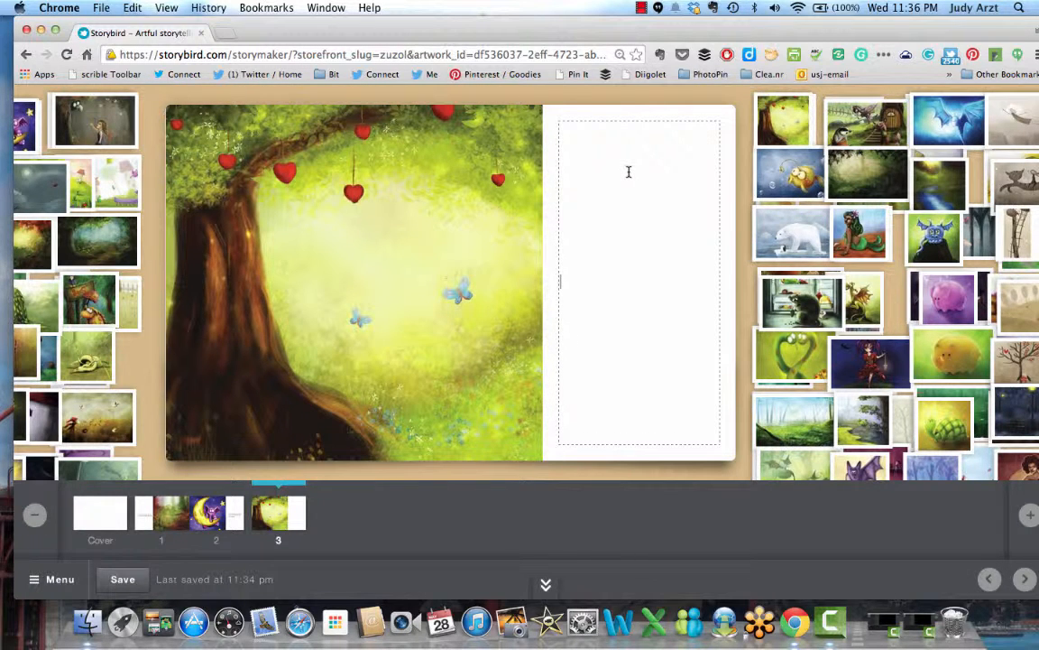
# Step: Write "The hearts hung from the trees." in the text area of page 3
pyautogui.write('he he')
pyautogui.press('BackSpace')
pyautogui.write('he')
pyautogui.press('BackSpace')
pyautogui.press('BackSpace')
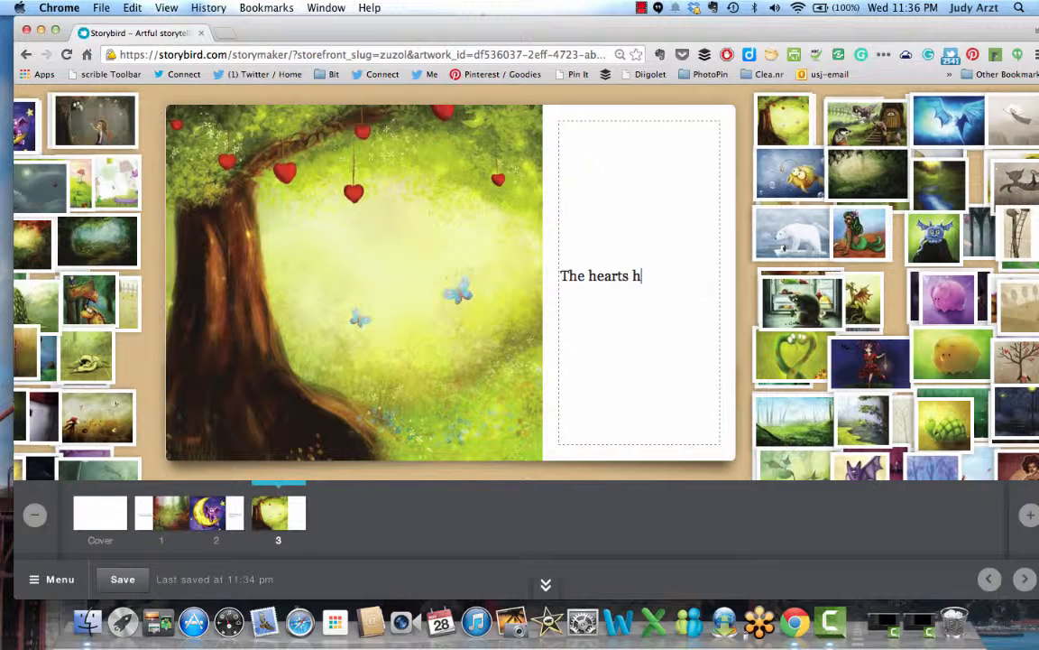
pyautogui.write('arts hum')
pyautogui.write('g from the t')
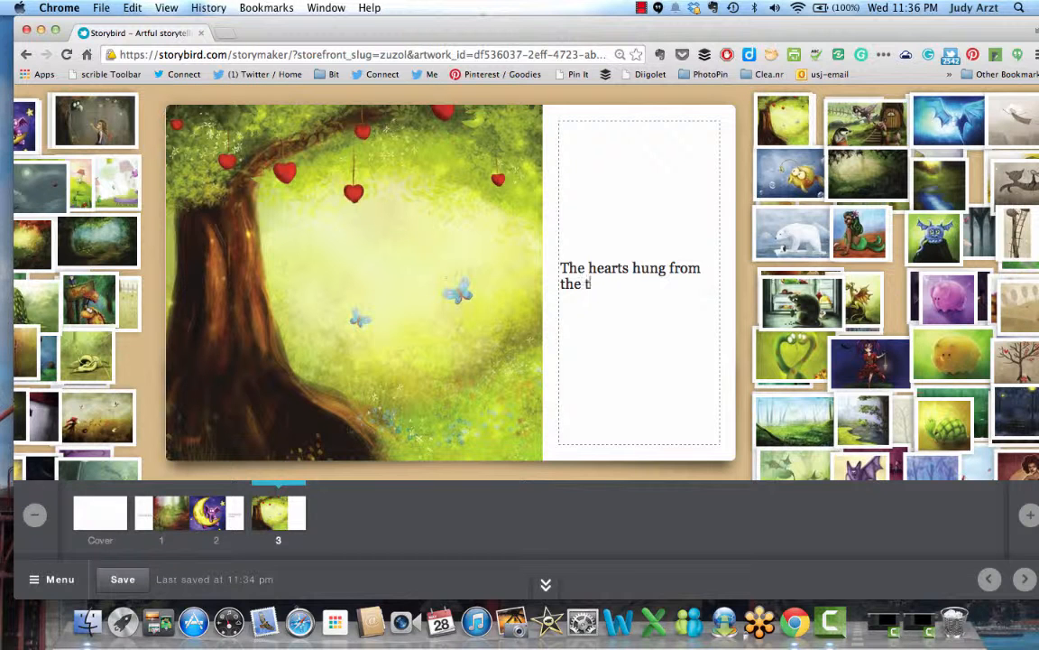
pyautogui.write('rees.')
# Step: Add page 4 and try the winged green dragon artwork on both its right and left sides
pyautogui.click(1030, 517)
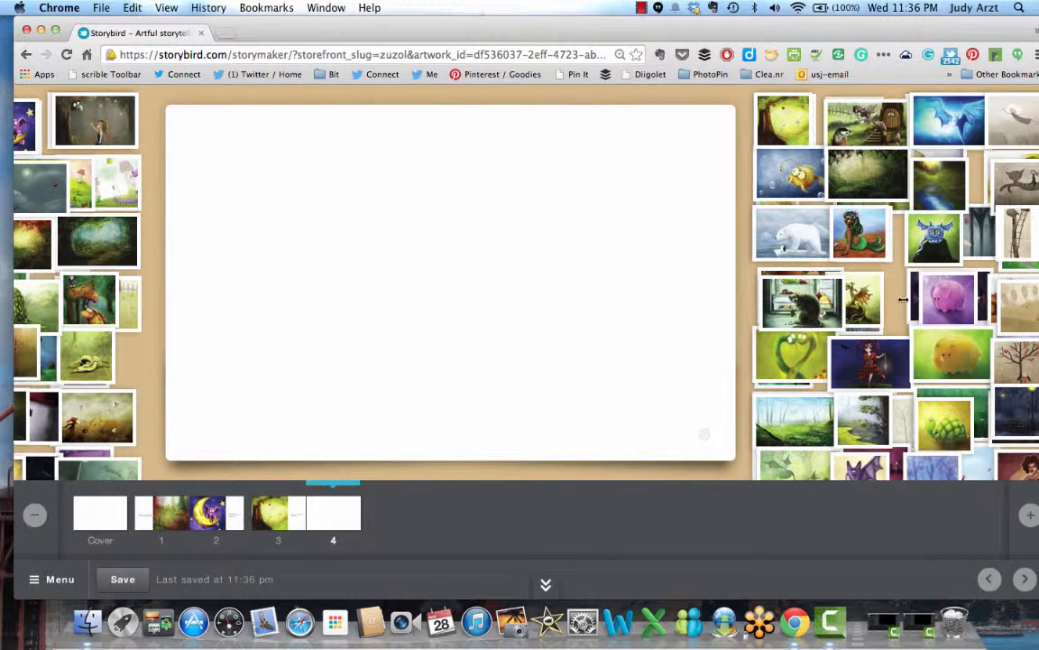
pyautogui.moveTo(865, 296); pyautogui.dragTo(348, 203)
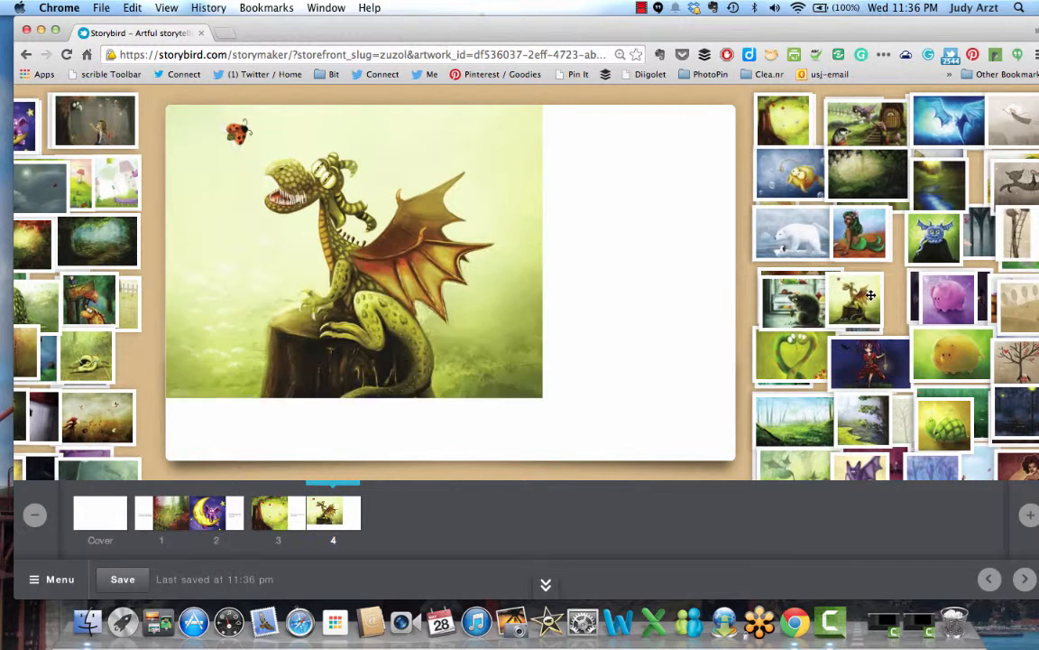
pyautogui.moveTo(386, 229); pyautogui.dragTo(487, 151)
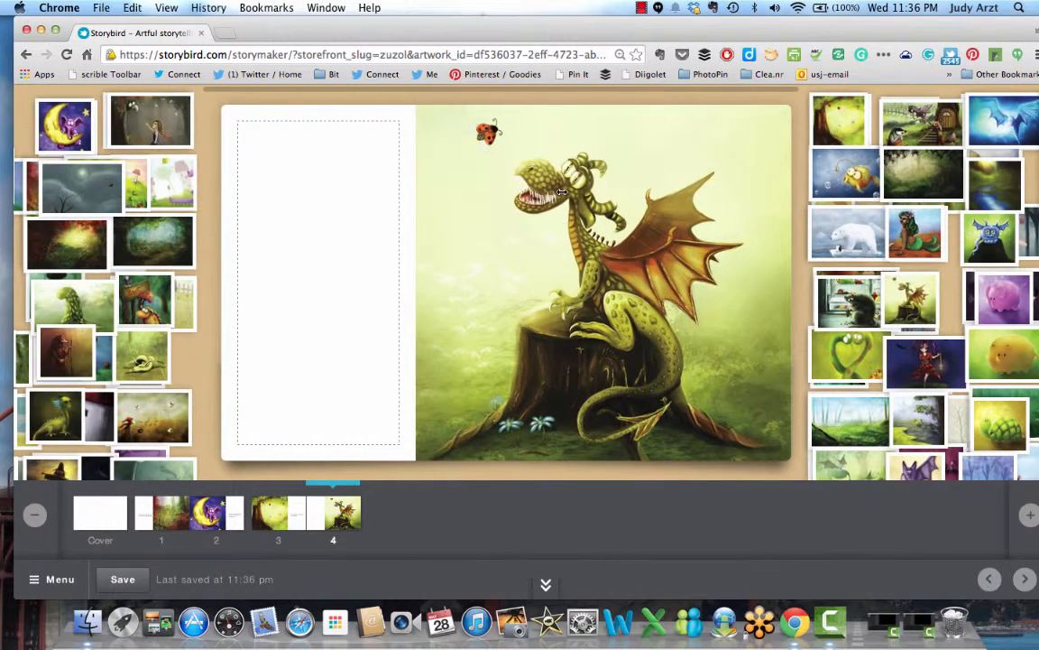
pyautogui.moveTo(561, 191); pyautogui.dragTo(611, 251)
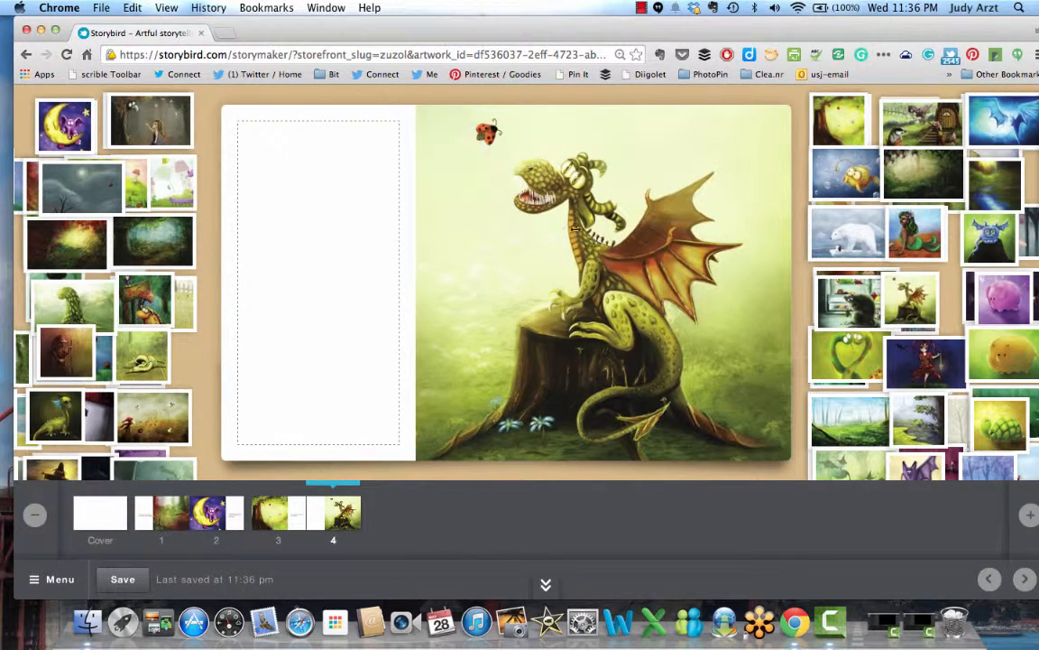
pyautogui.moveTo(518, 191); pyautogui.dragTo(435, 181)
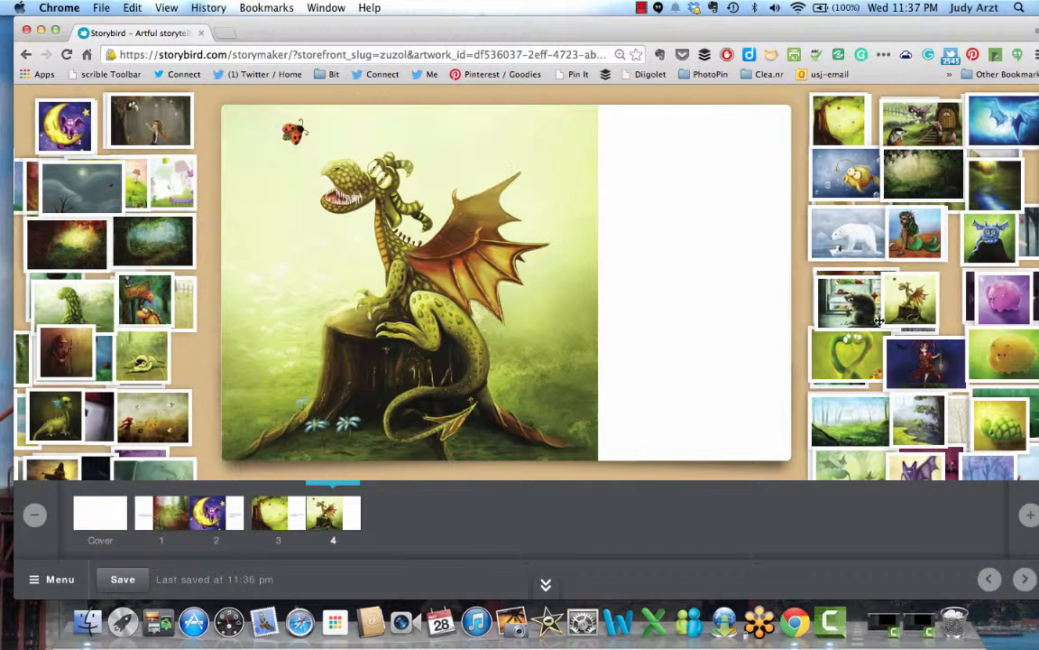
# Step: Replace the dragon on page 4 with the artwork of the rat at the open refrigerator, placed on the right side of the page
pyautogui.moveTo(864, 300)
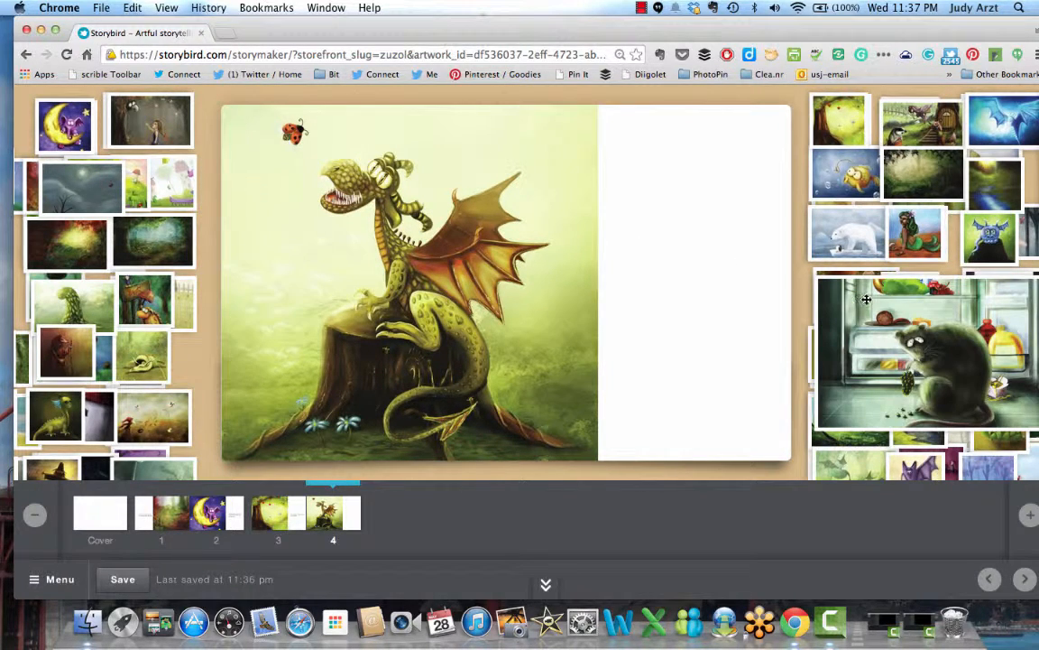
pyautogui.moveTo(866, 299); pyautogui.dragTo(726, 273)
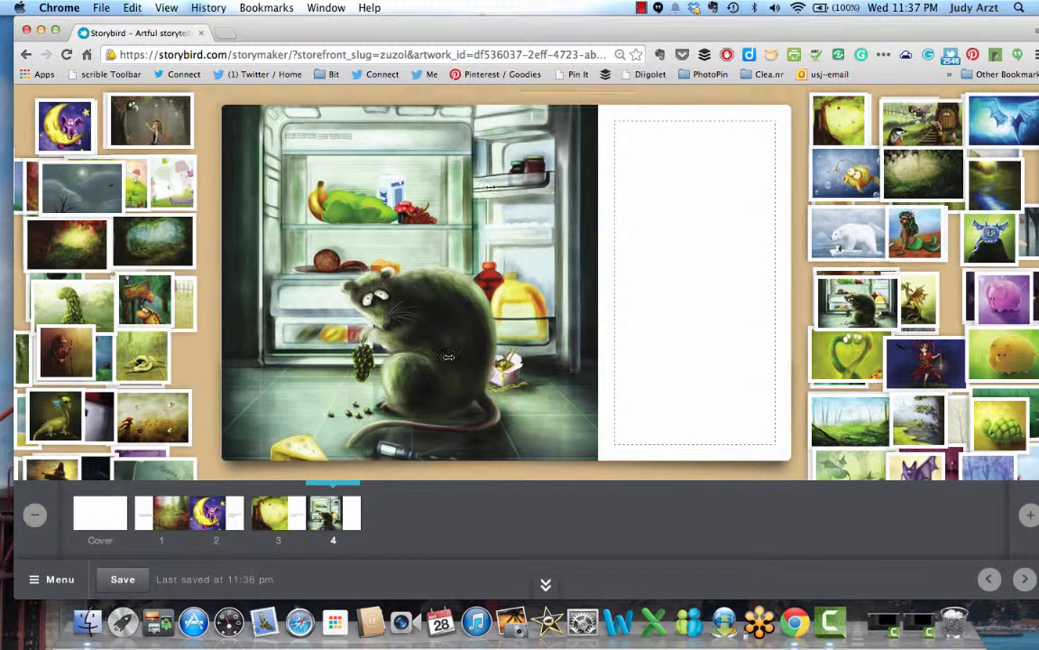
pyautogui.moveTo(424, 301); pyautogui.dragTo(577, 141)
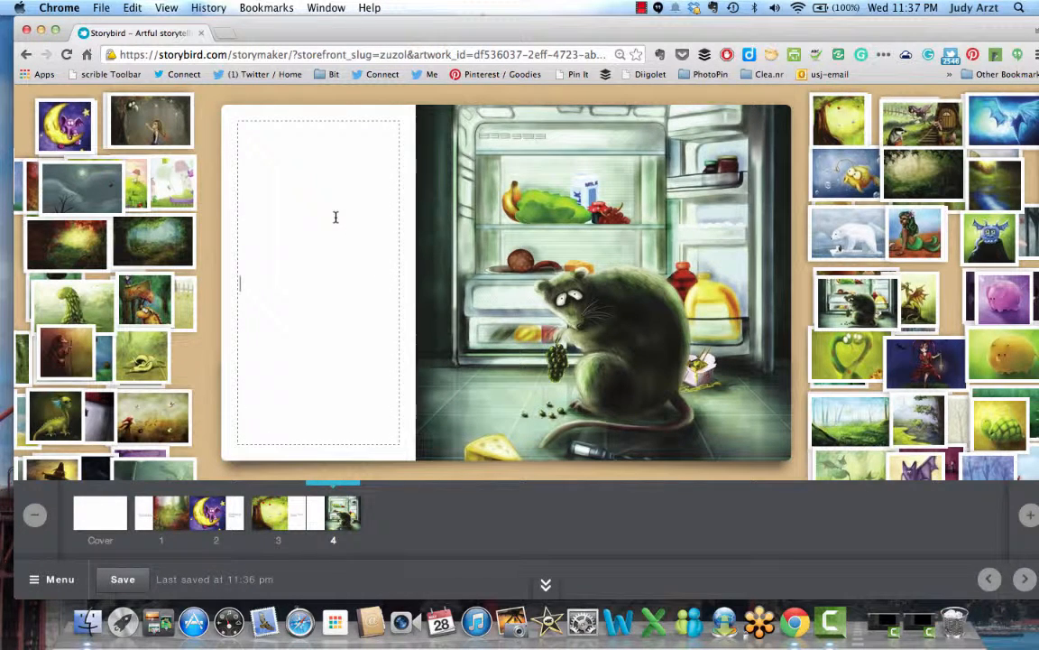
# Step: Write "The refrigerator door was opened." beside the artwork on page 4 and start a new paragraph
pyautogui.write('The refrigerator ')
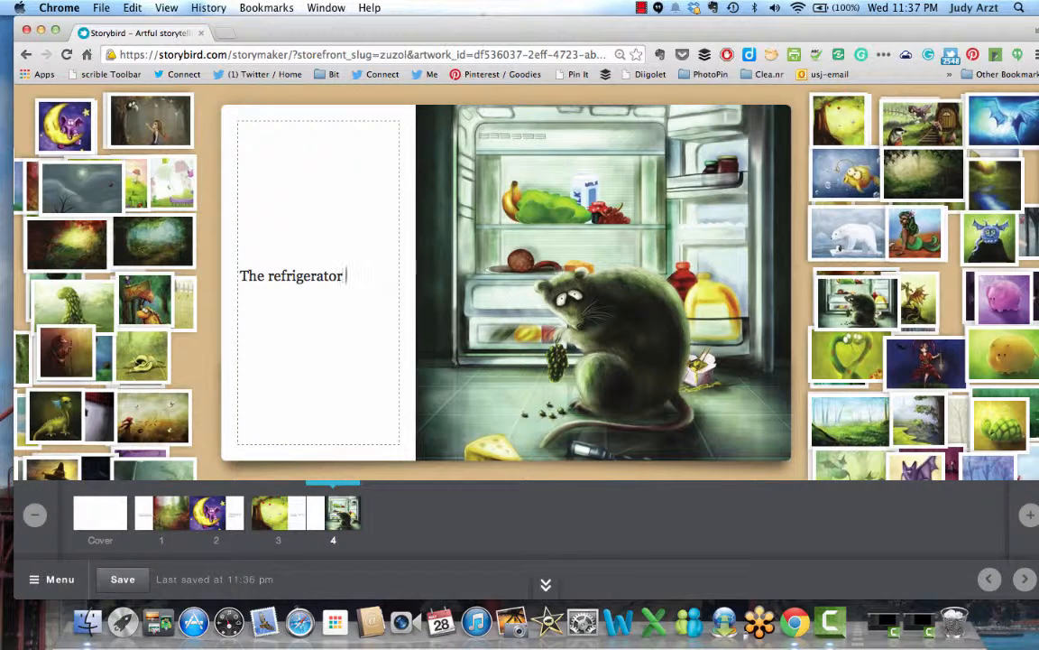
pyautogui.write('dooes')
pyautogui.press('BackSpace')
pyautogui.write('r was oepe')
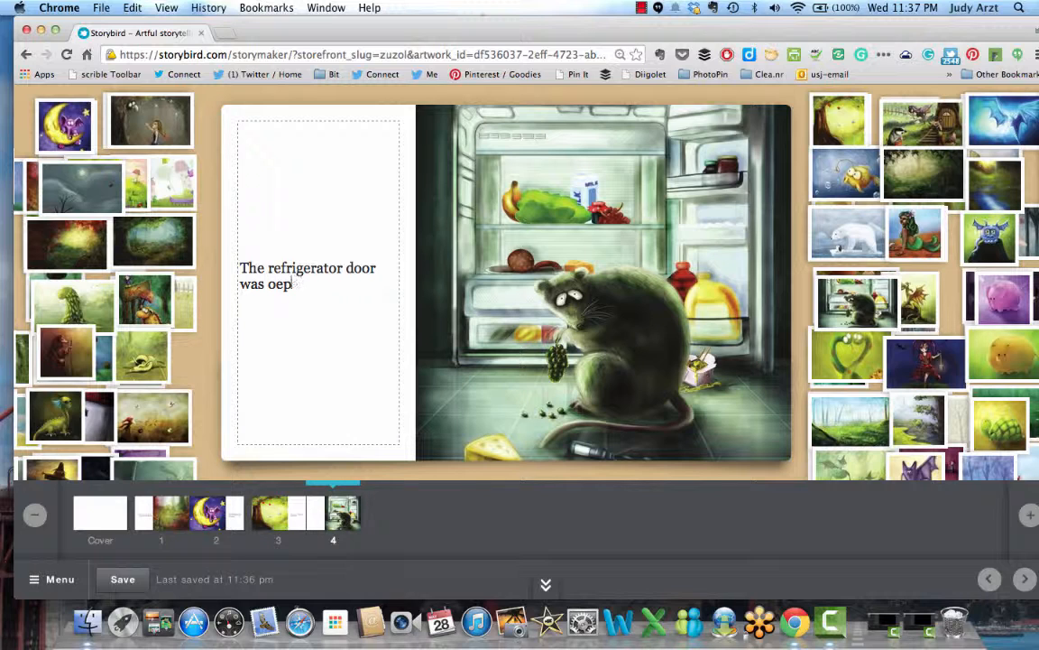
pyautogui.press('BackSpace')
pyautogui.press('BackSpace')
pyautogui.write('pened.')
pyautogui.press('Return')
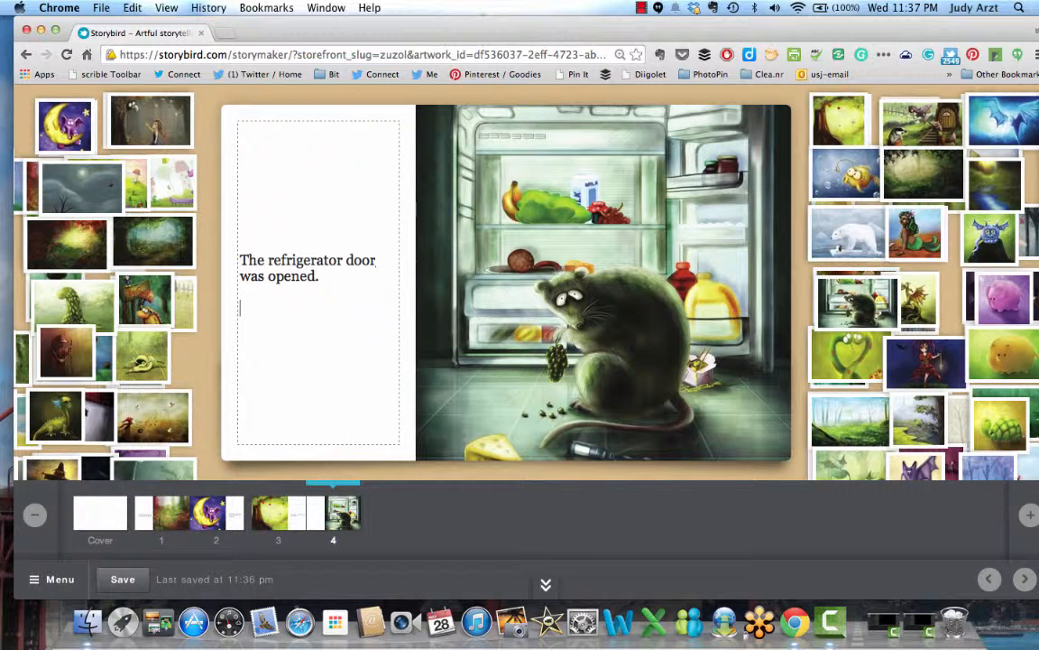
# Step: Add the sentence "Guess what happened." as the second paragraph on page 4
pyautogui.write('Guess what ahp')
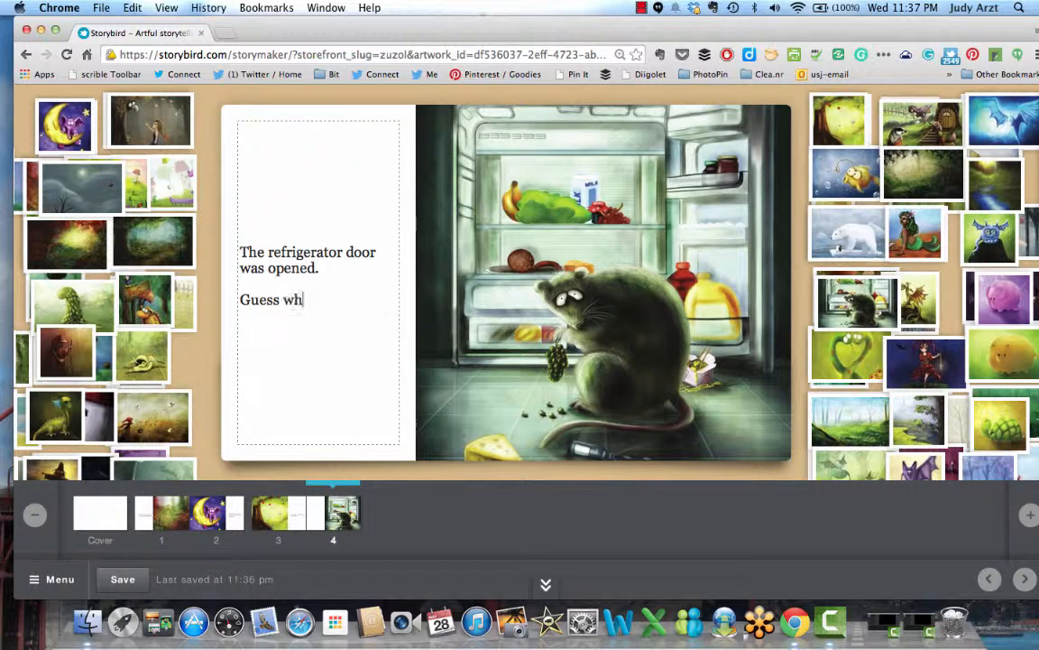
pyautogui.press('BackSpace')
pyautogui.press('BackSpace')
pyautogui.press('BackSpace')
pyautogui.write('happened.')
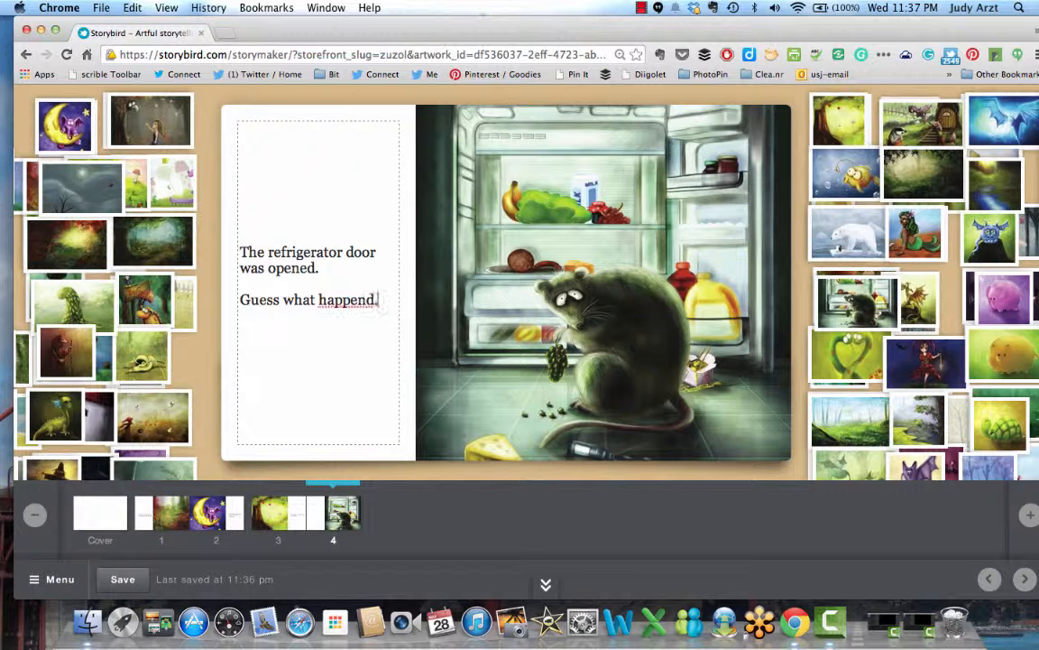
pyautogui.press('BackSpace')
pyautogui.press('BackSpace')
pyautogui.write('ed.')
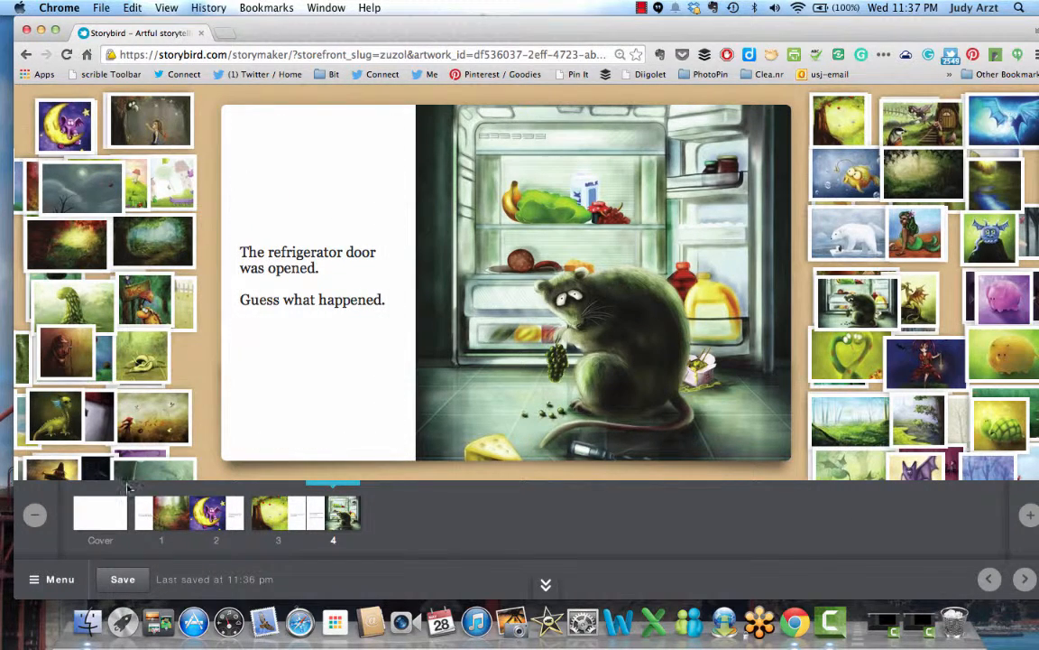
# Step: Give the book a Classic style cover with the artwork of the purple-haired girl in the red dress holding a lantern
pyautogui.click(95, 518)
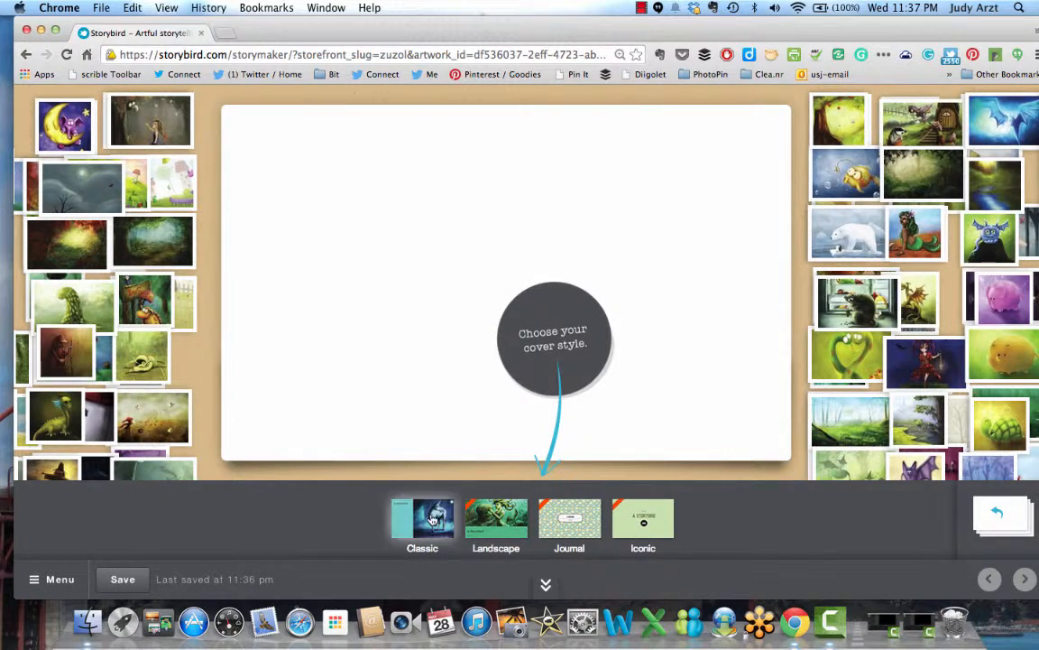
pyautogui.click(429, 520)
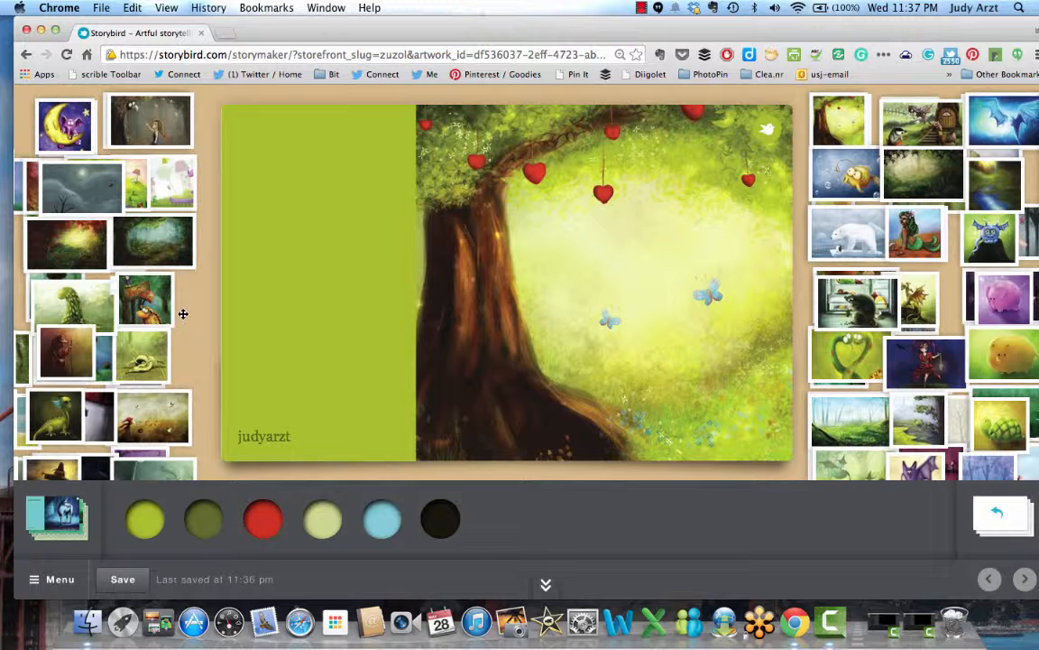
pyautogui.moveTo(183, 314)
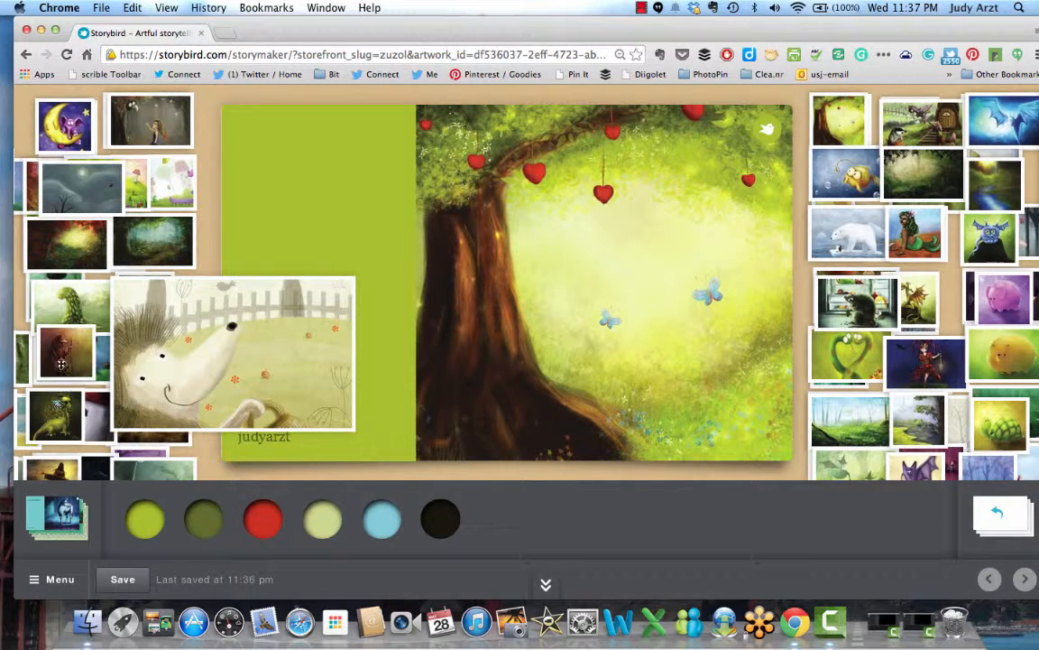
pyautogui.moveTo(63, 351)
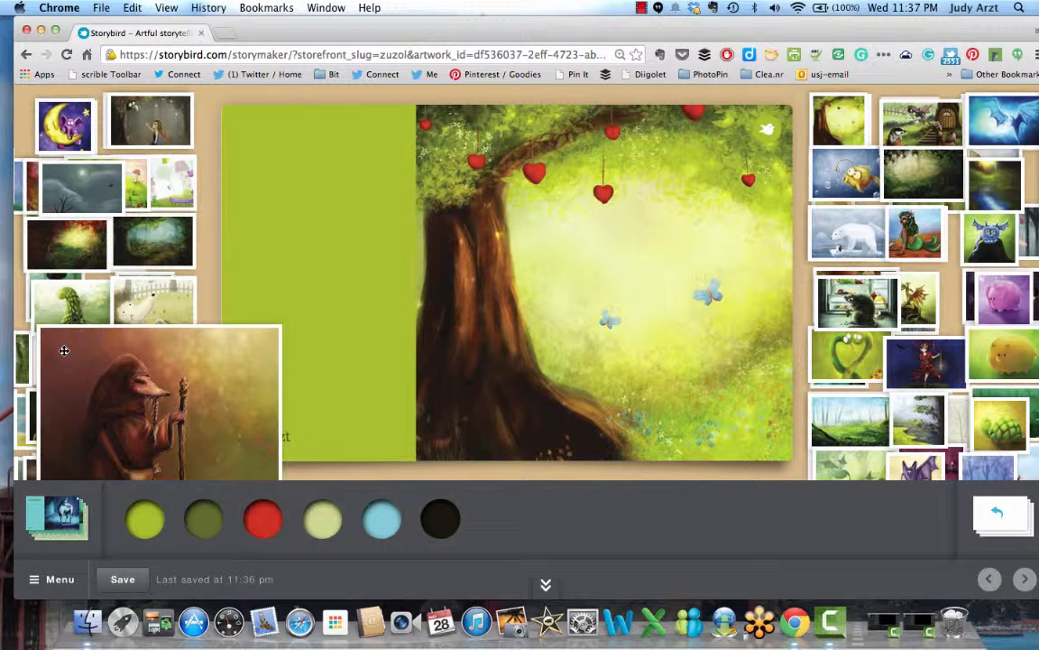
pyautogui.moveTo(150, 293)
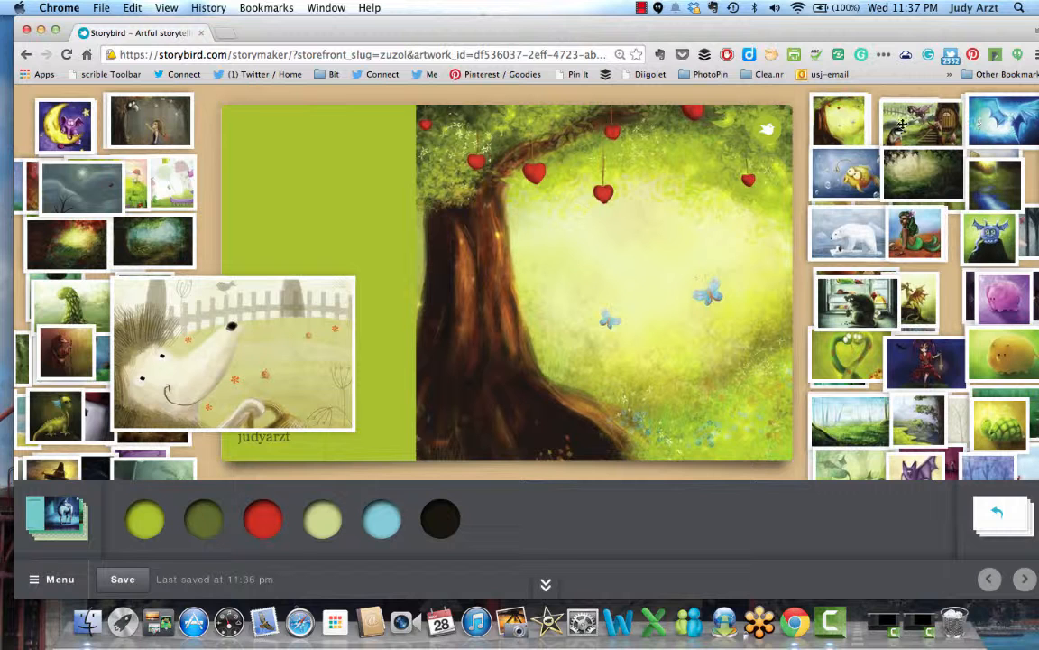
pyautogui.moveTo(955, 181)
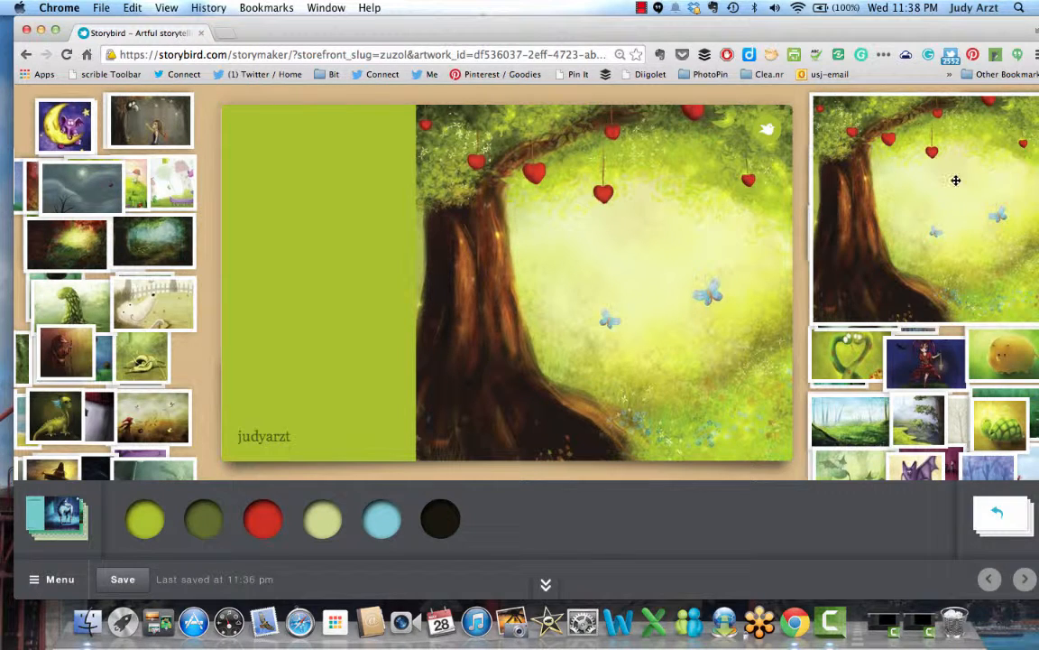
pyautogui.moveTo(932, 366)
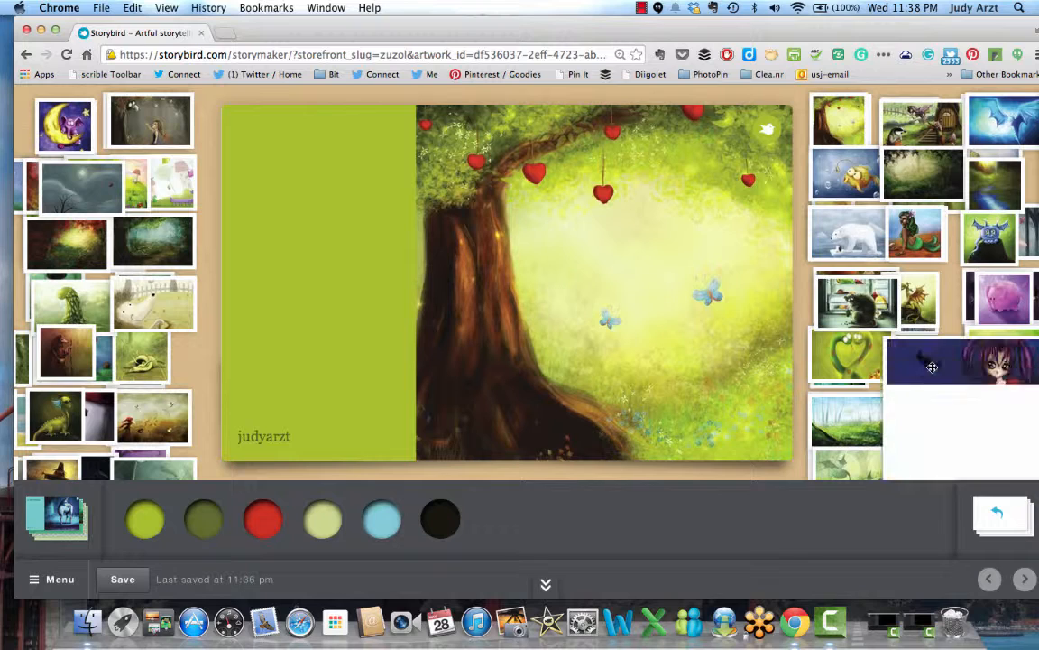
pyautogui.moveTo(951, 371); pyautogui.dragTo(507, 212)
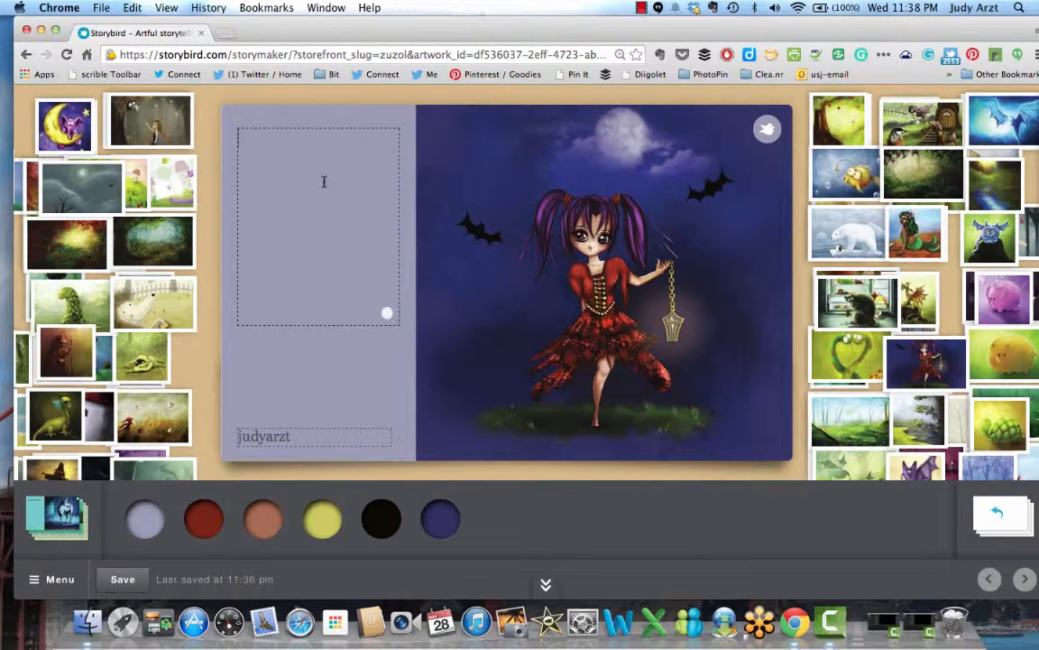
# Step: Enter "A Very Short Story" as the title on the cover
pyautogui.write('A s')
pyautogui.write('Ver')
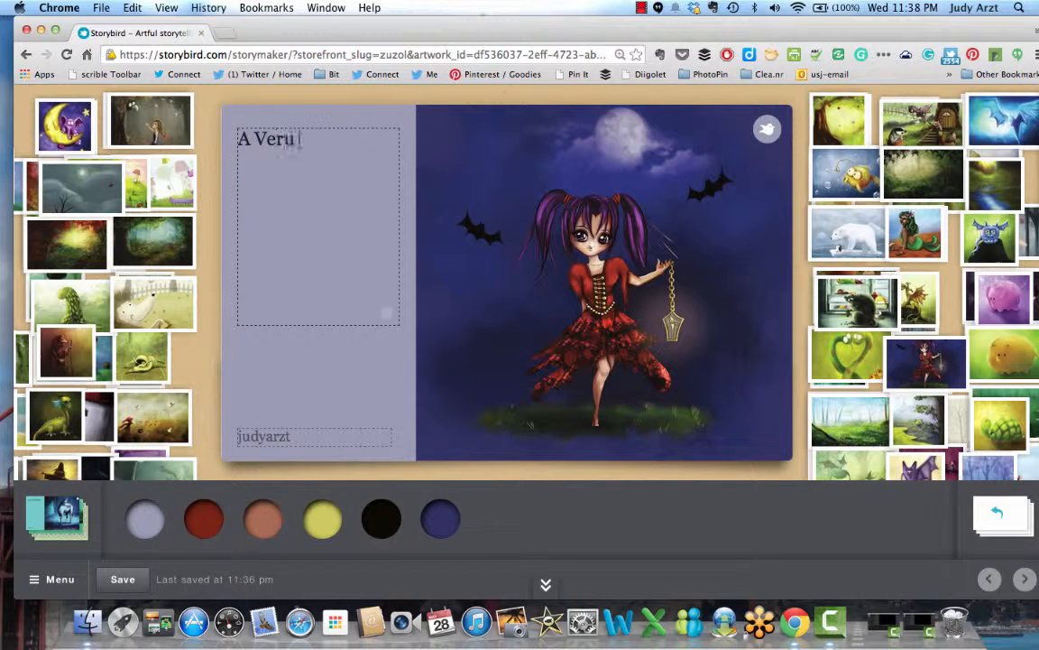
pyautogui.write('y Short Story')
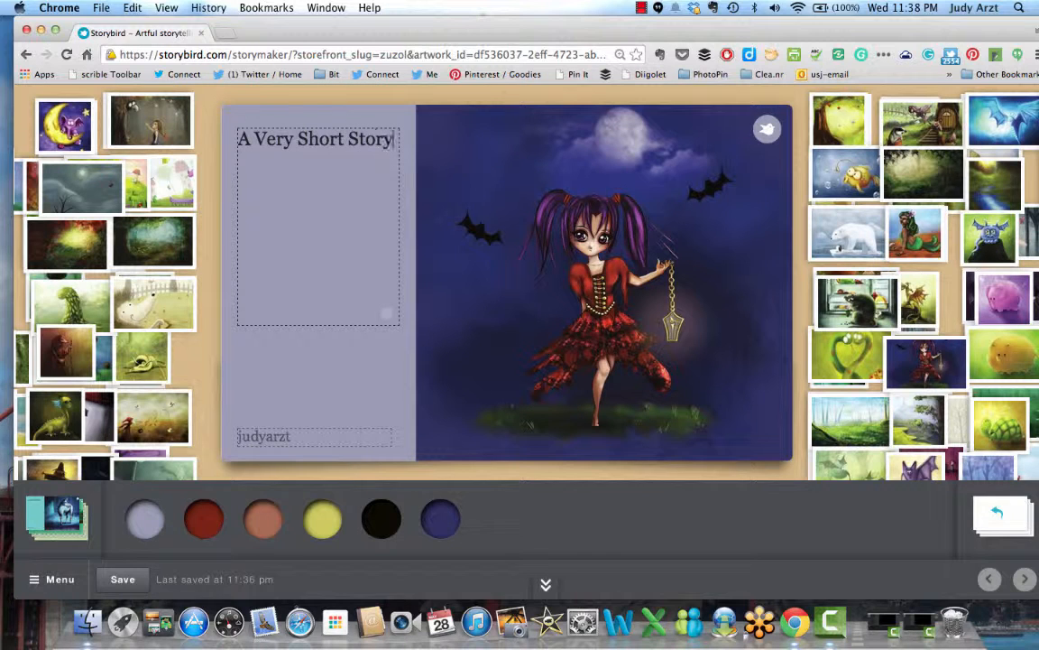
pyautogui.click(287, 371)
# Step: Try yellow and black as the cover's background color and return it to lavender
pyautogui.click(320, 530)
pyautogui.click(378, 520)
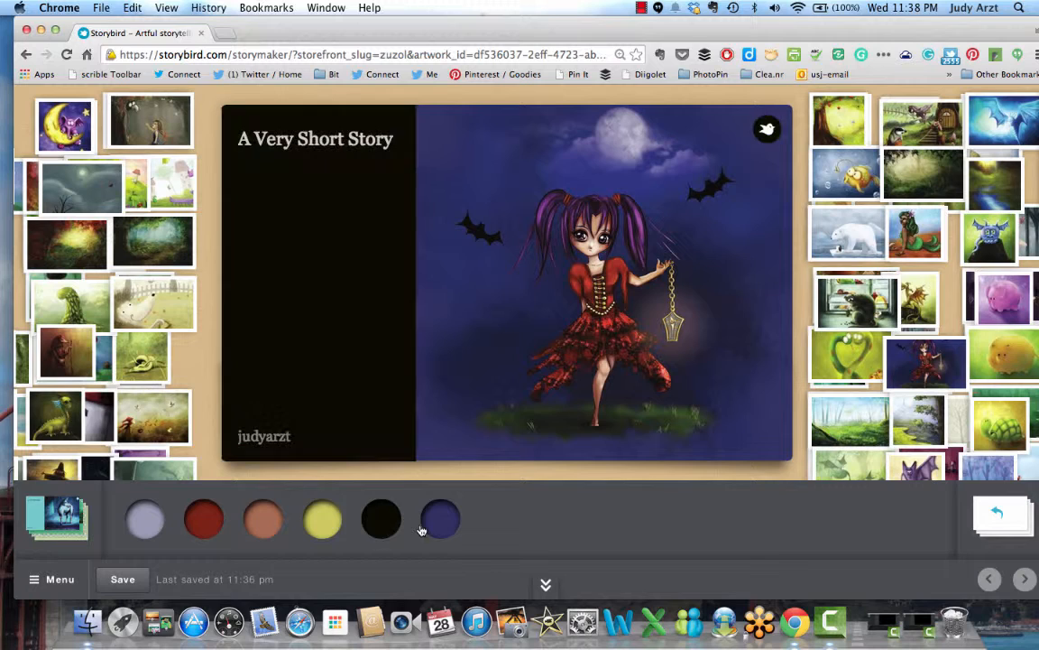
pyautogui.click(157, 517)
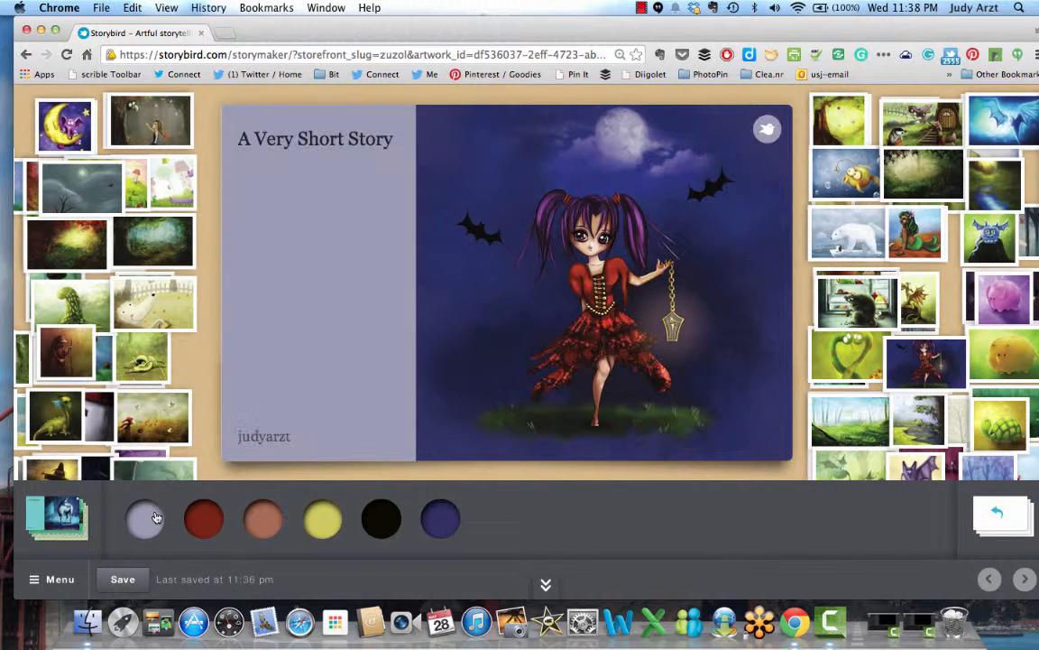
# Step: Save the book and start publishing it, going to the summary and categories in its story details
pyautogui.click(125, 579)
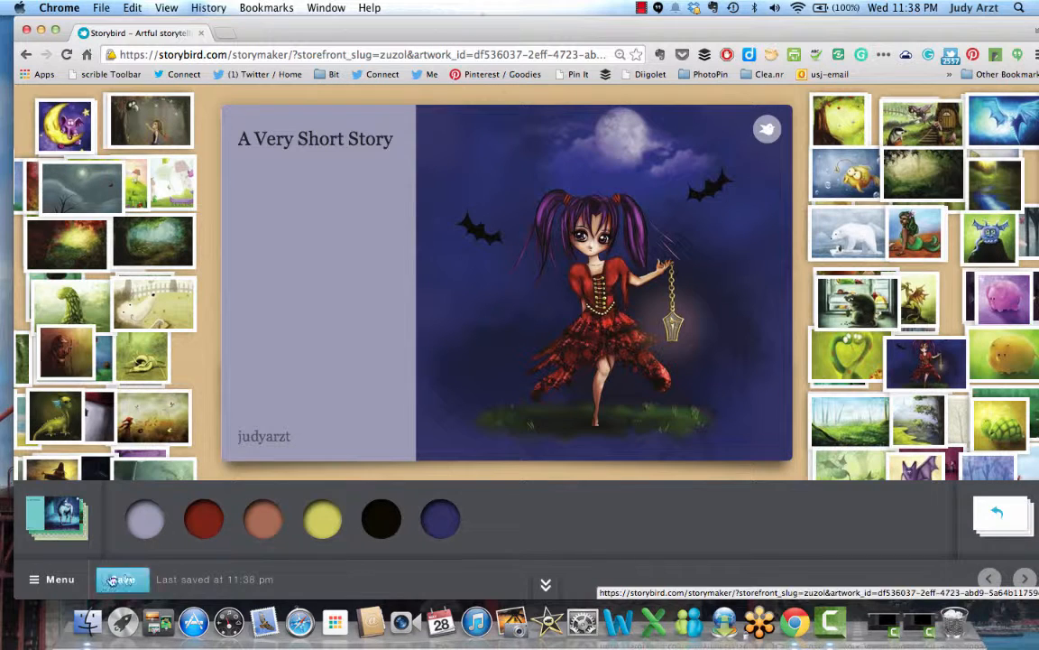
pyautogui.click(60, 579)
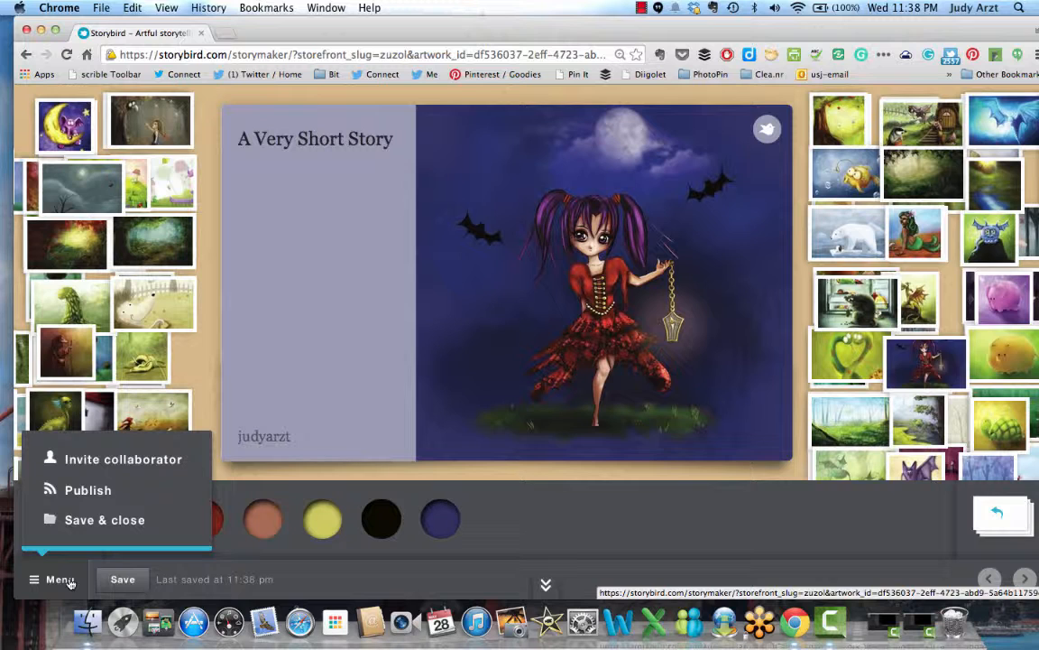
pyautogui.click(82, 492)
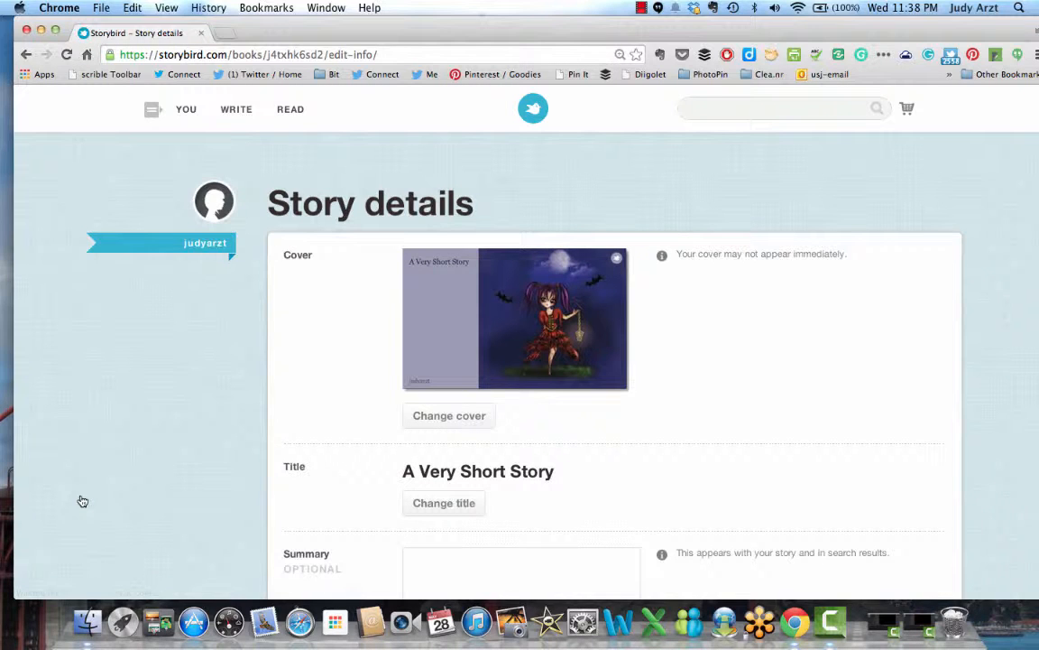
pyautogui.scroll(-5, 720, 419)
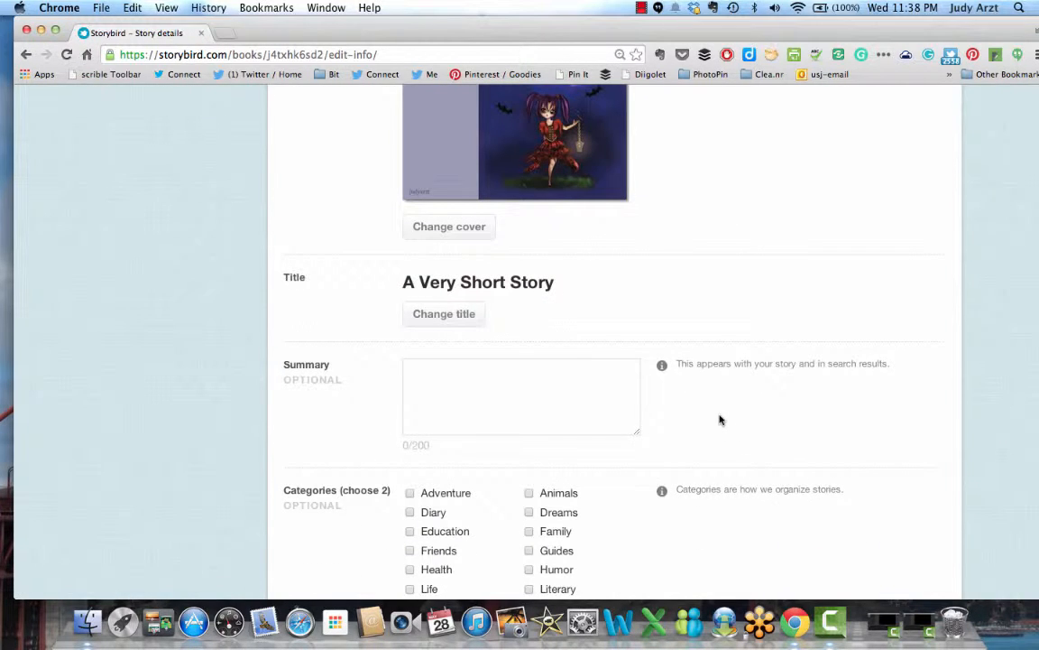
# Step: Enter "This is a story about adventure" as the story's summary and choose the Adventure and Education categories
pyautogui.click(506, 387)
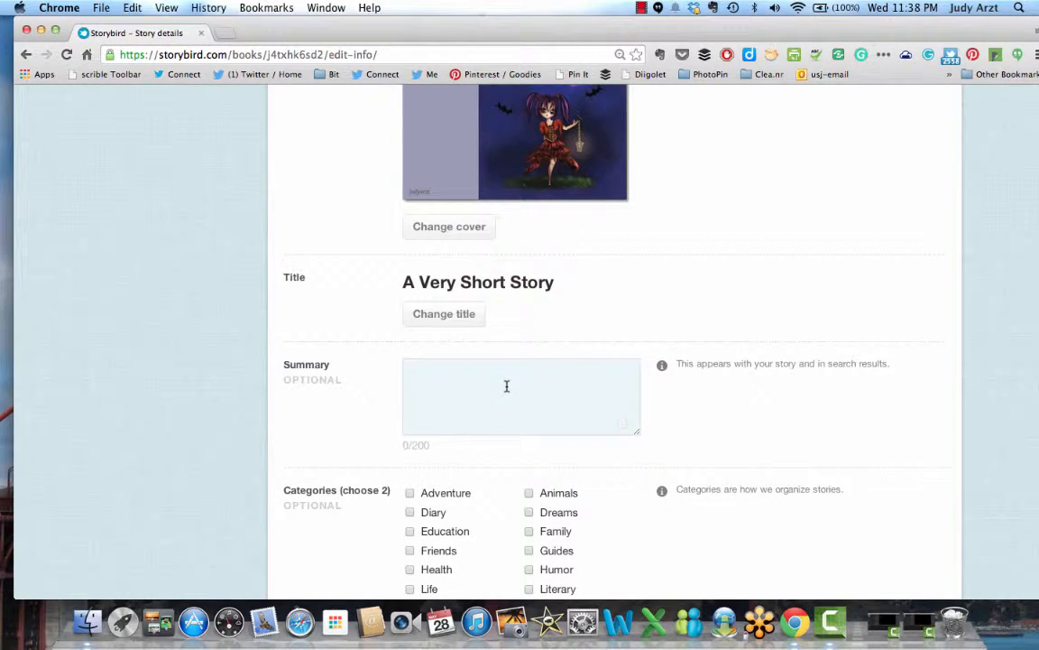
pyautogui.write('This is a story about adventure')
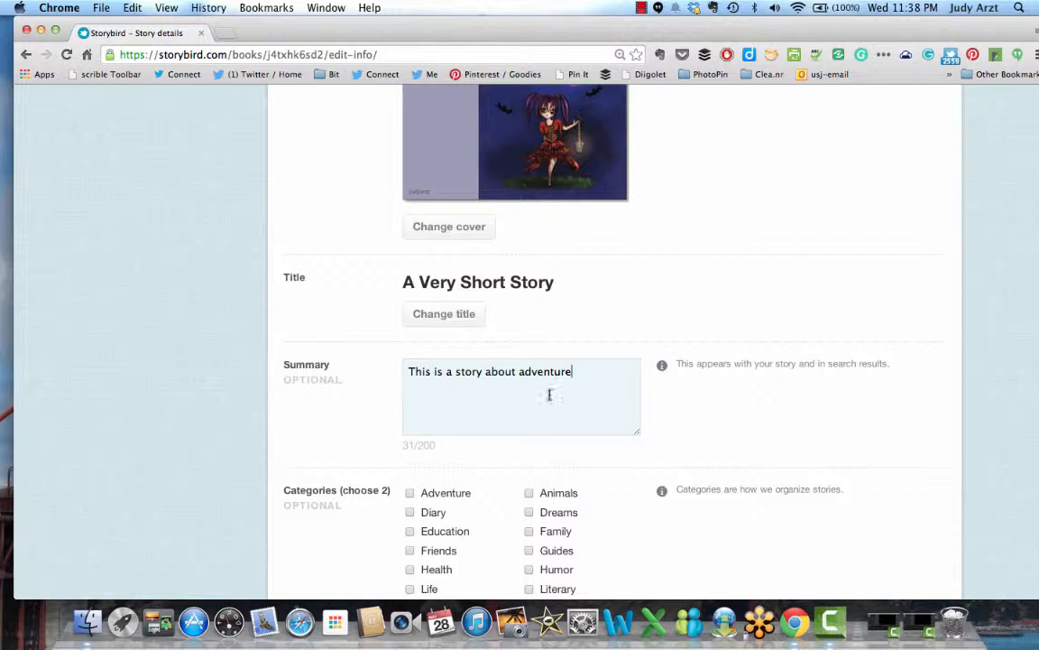
pyautogui.scroll(-5, 549, 394)
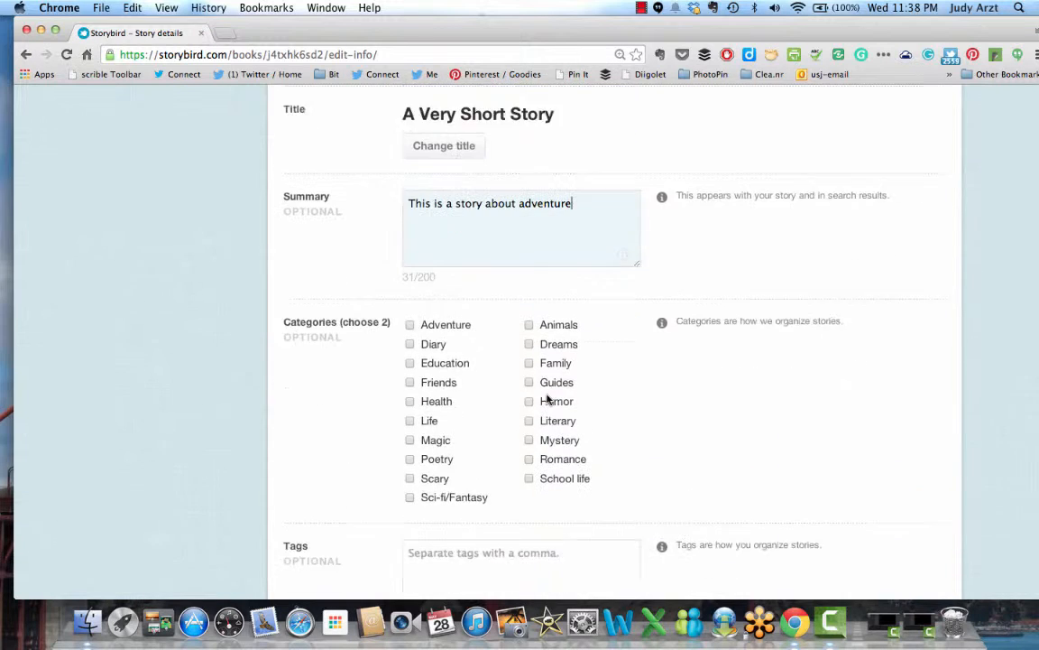
pyautogui.click(411, 285)
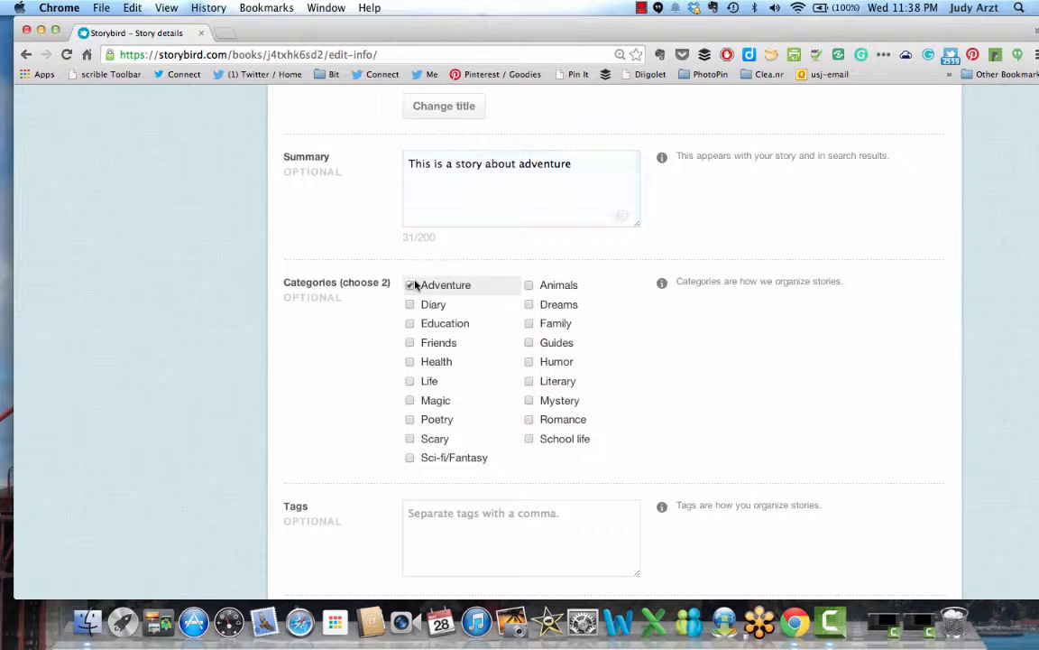
pyautogui.click(410, 324)
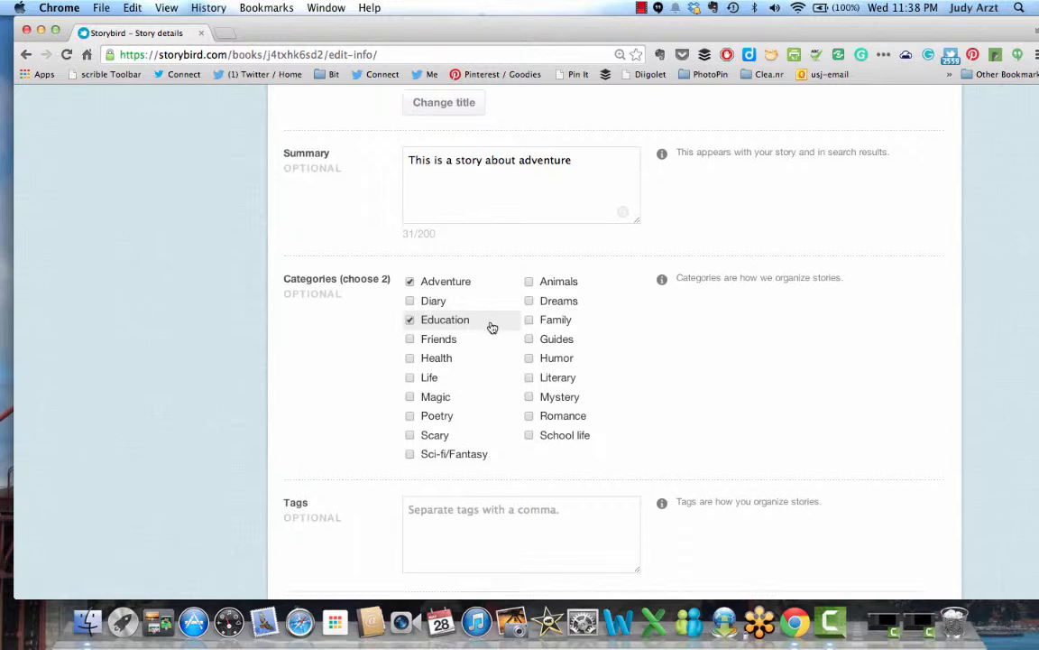
# Step: Add the tag "adventure" and mark the story as written for Tween (8-12)
pyautogui.scroll(-3, 491, 325)
pyautogui.click(444, 427)
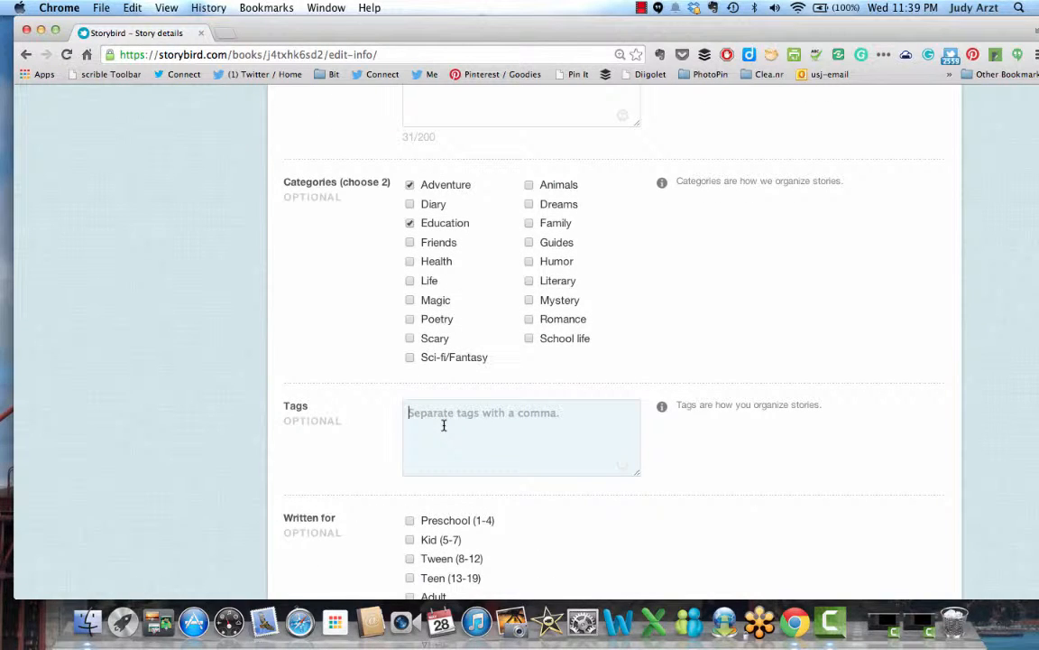
pyautogui.write('adventure')
pyautogui.scroll(-4, 515, 443)
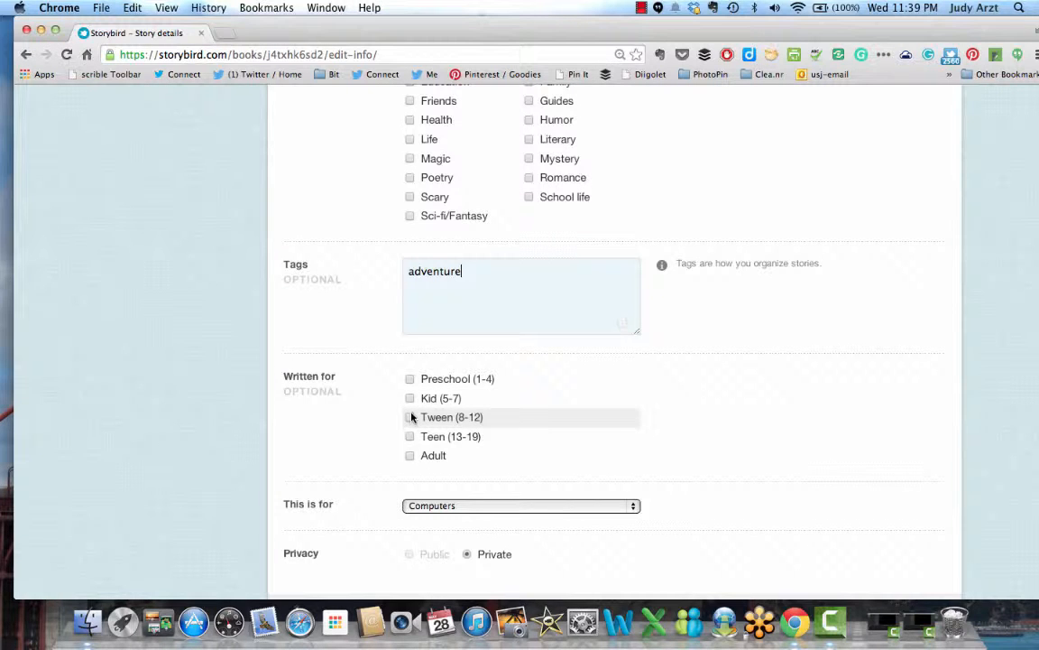
pyautogui.click(410, 417)
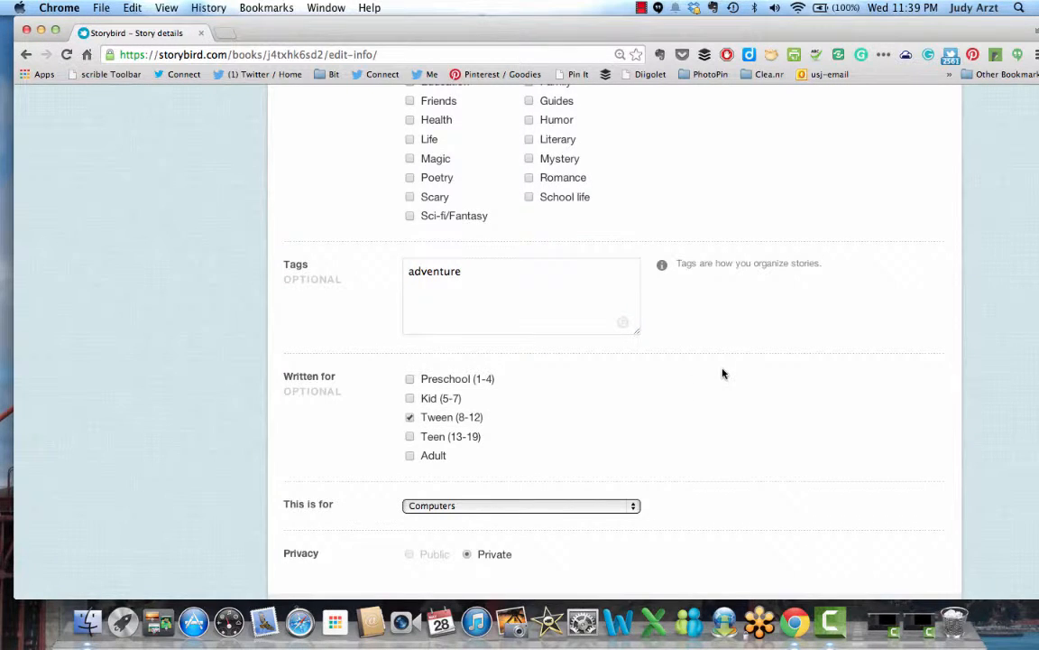
# Step: Assign the story to the EDUC 584 class and publish it
pyautogui.scroll(-3, 722, 370)
pyautogui.click(505, 416)
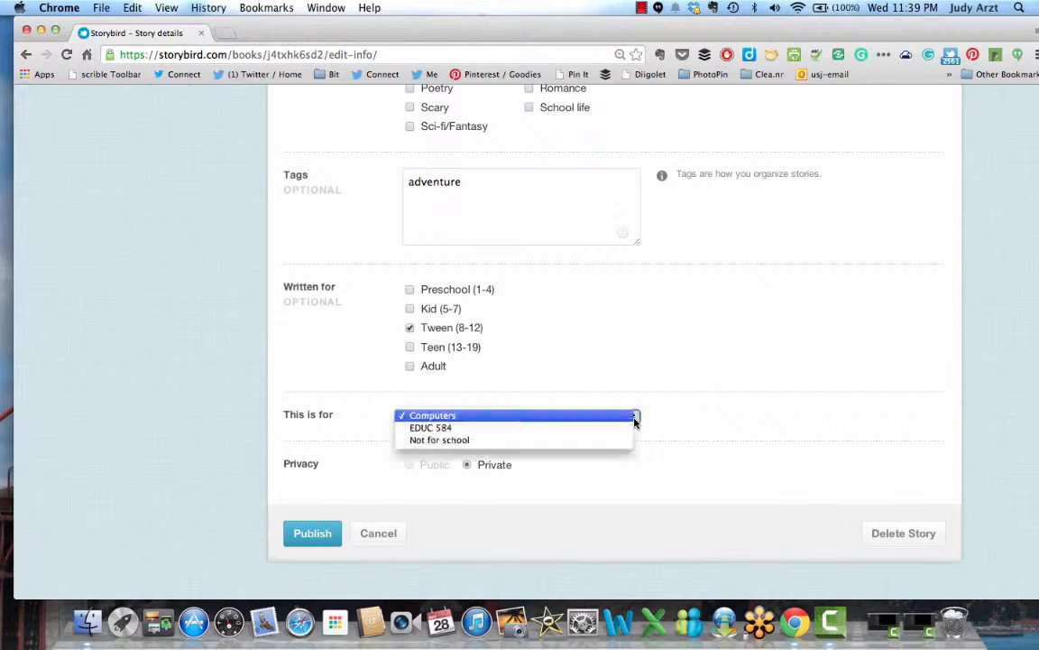
pyautogui.click(490, 430)
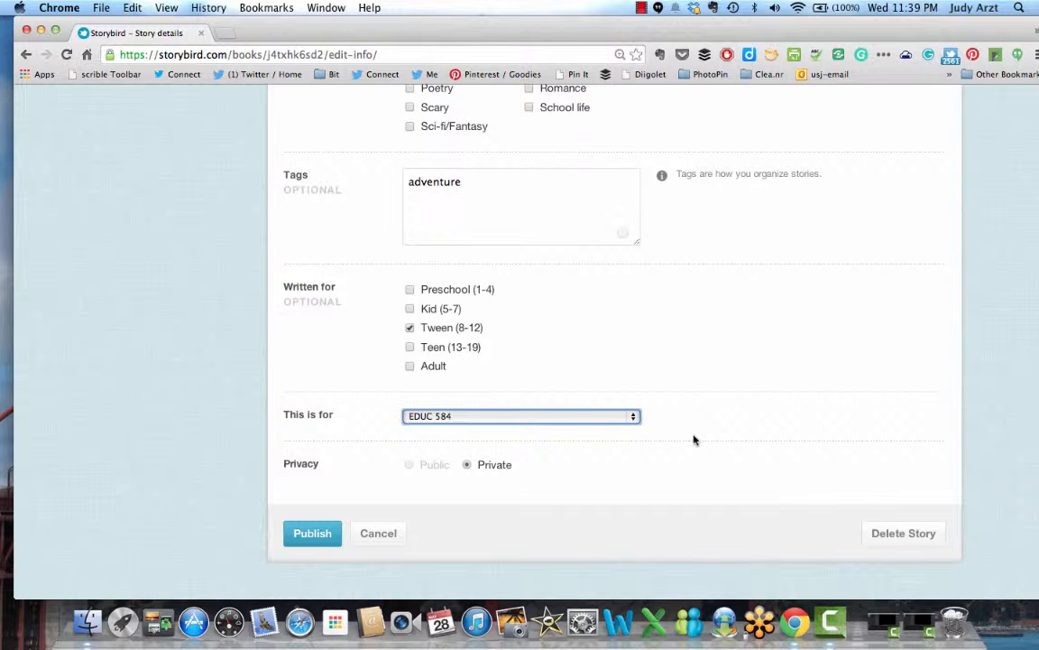
pyautogui.scroll(-1, 694, 437)
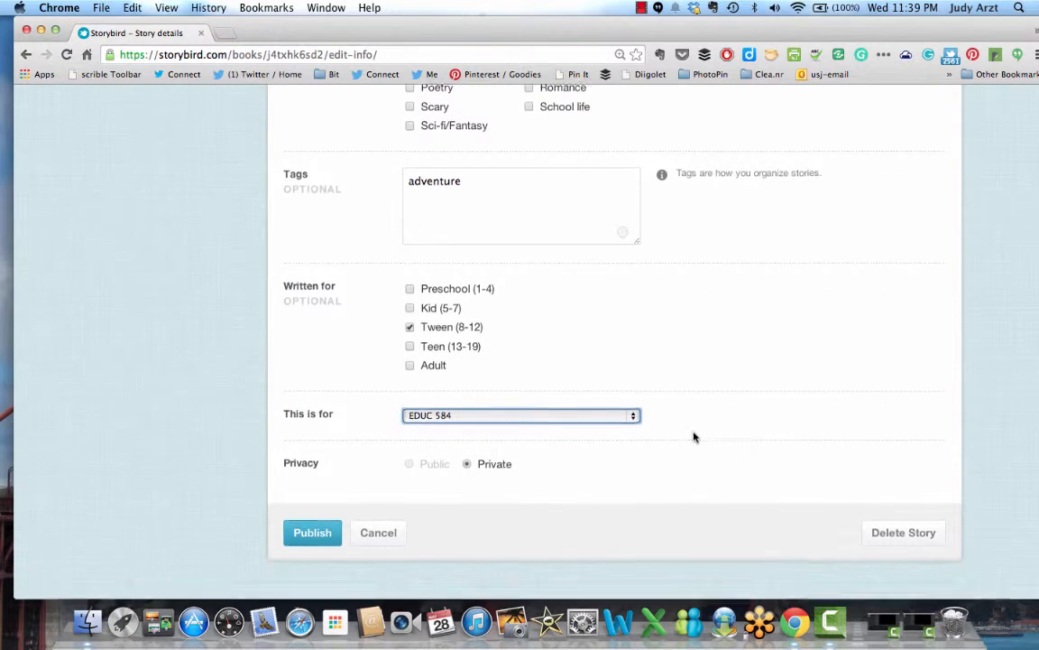
pyautogui.scroll(-1, 694, 437)
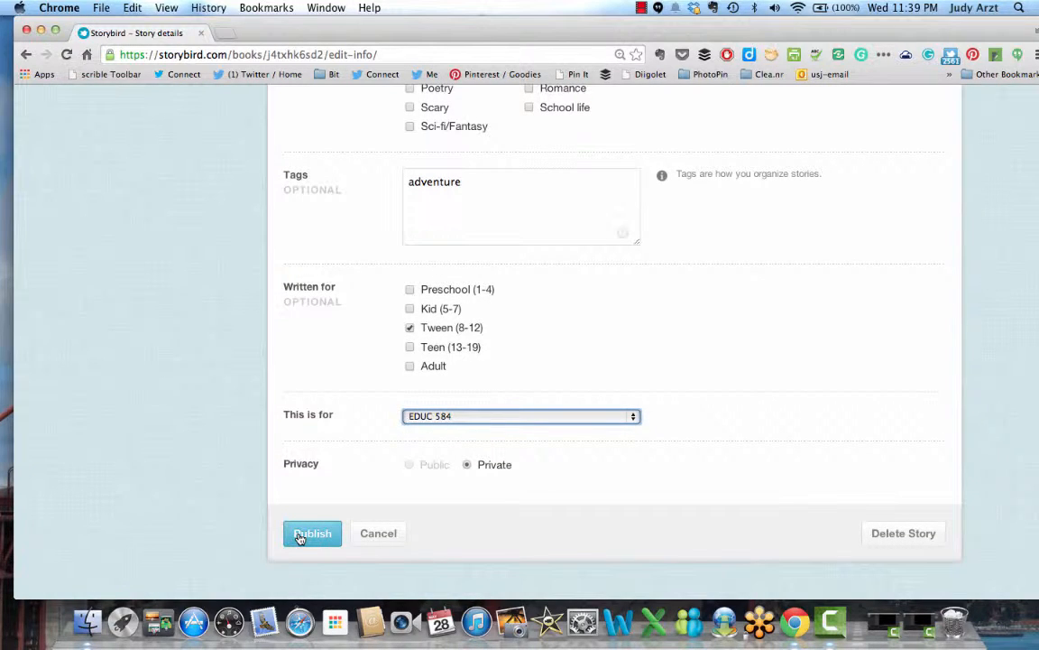
pyautogui.click(300, 539)
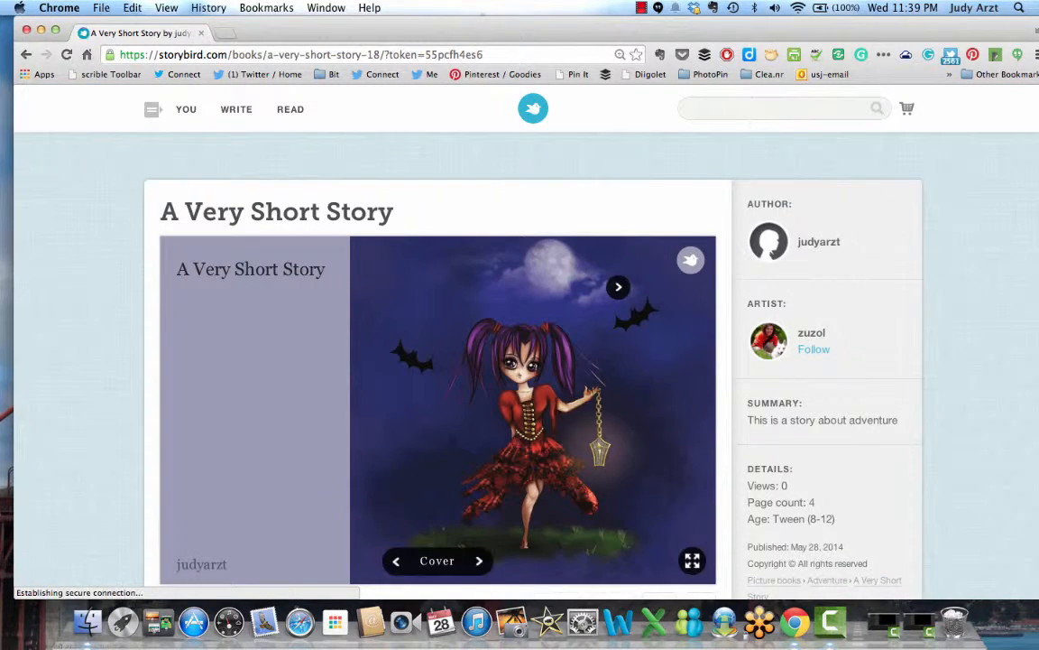
# Step: Copy the embed code from the published book's sharing options, keeping the Small (436x274) size, and close the sharing options
pyautogui.scroll(-4, 614, 244)
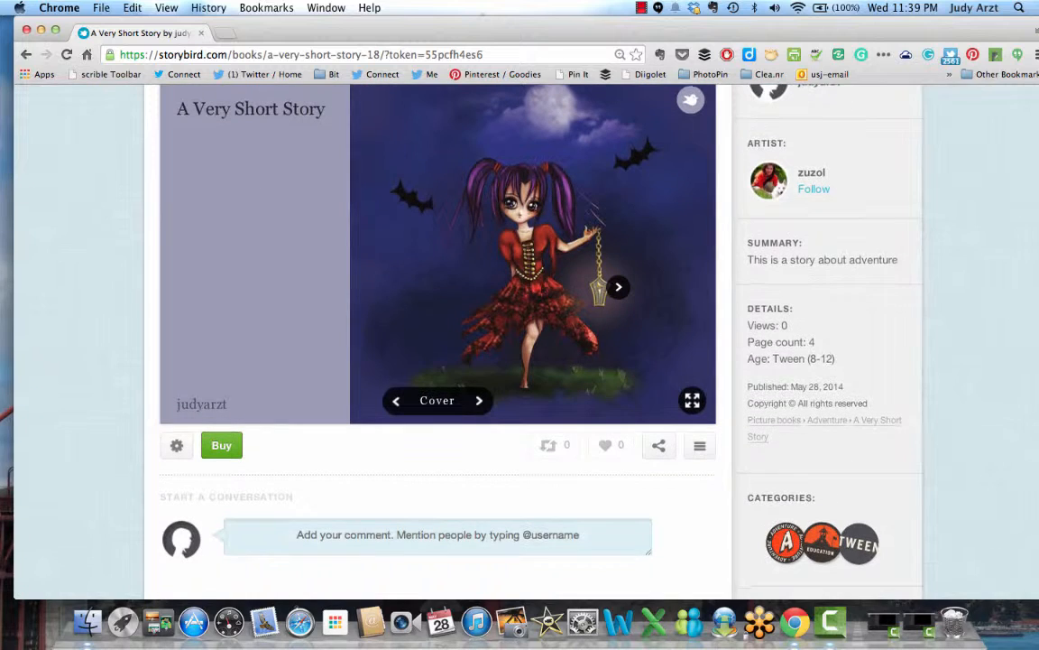
pyautogui.click(659, 446)
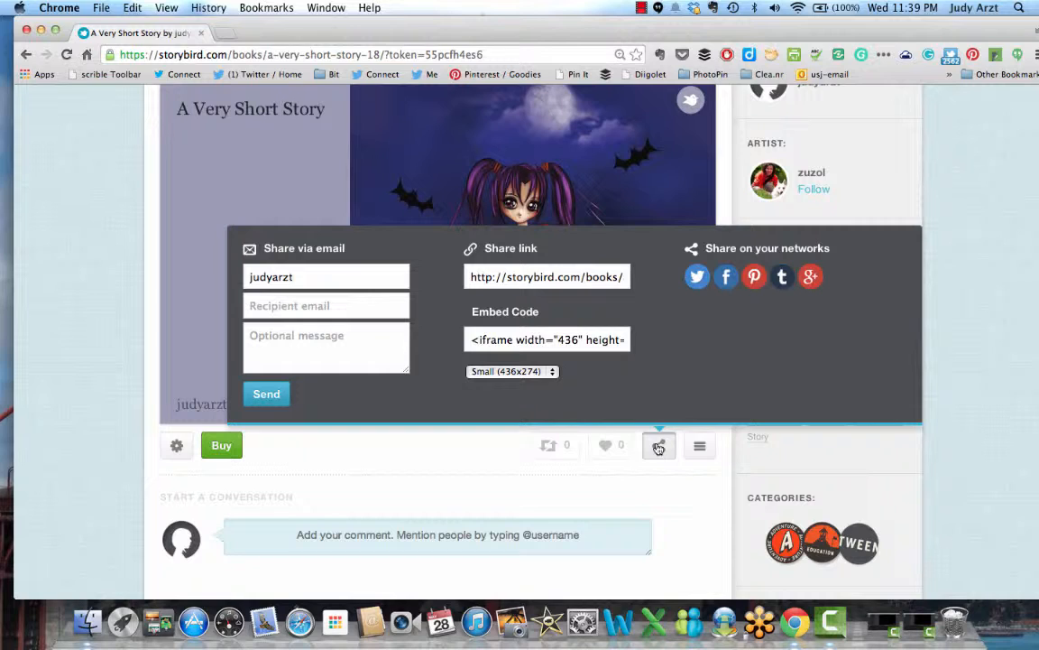
pyautogui.click(472, 338)
pyautogui.press('super+c')
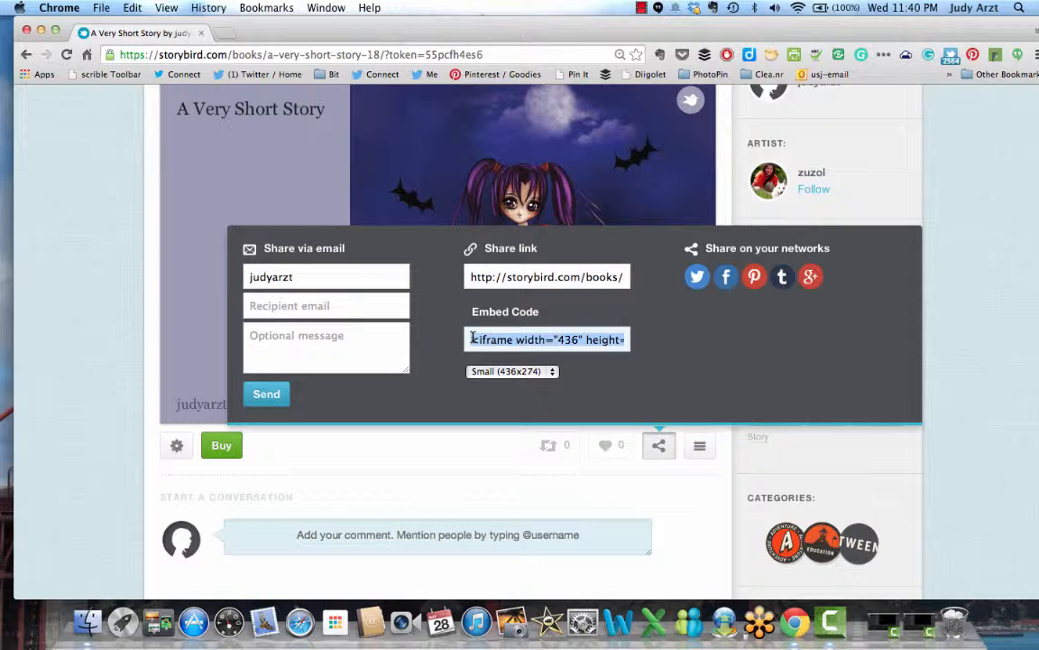
pyautogui.click(553, 376)
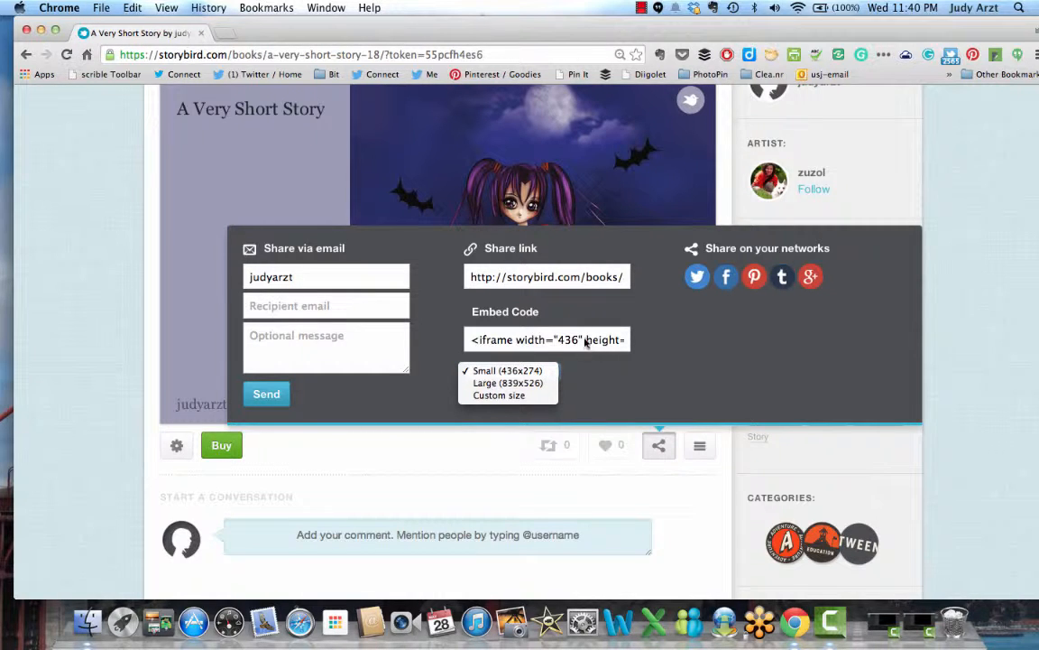
pyautogui.click(515, 334)
pyautogui.click(512, 337)
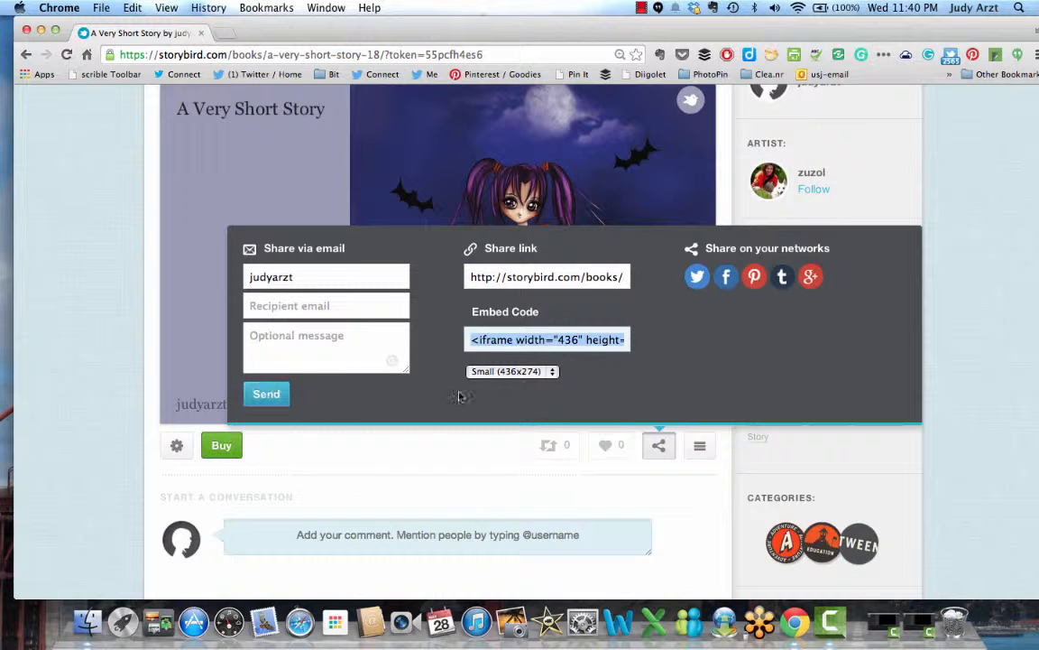
pyautogui.click(494, 185)
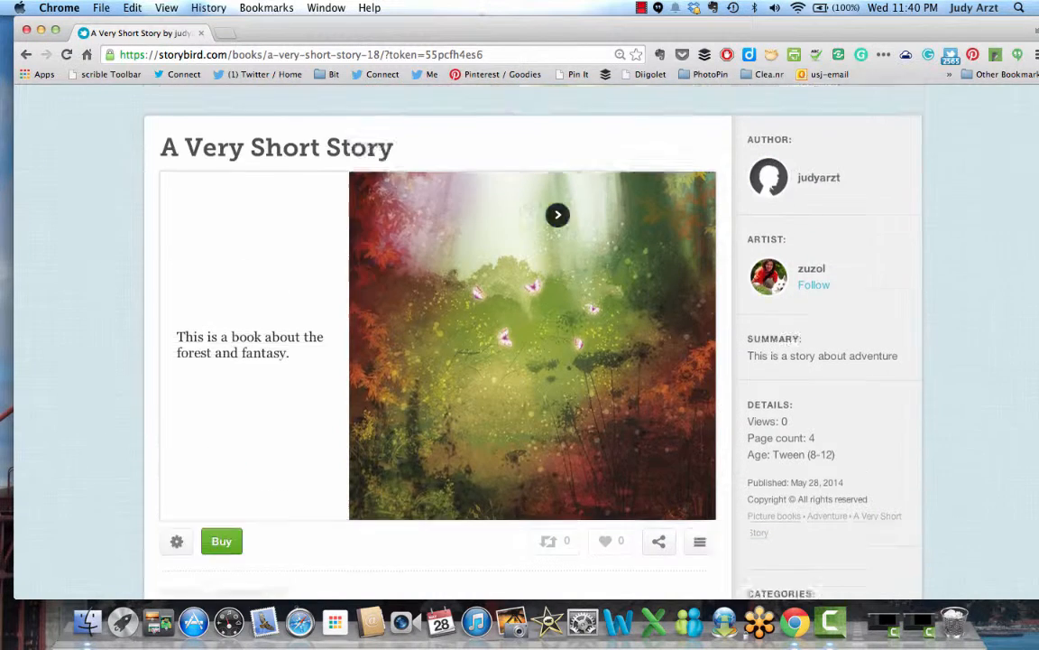
# Step: Go to Your Stuff and check the management options of the published book "A Very Short Story"
pyautogui.scroll(4, 518, 191)
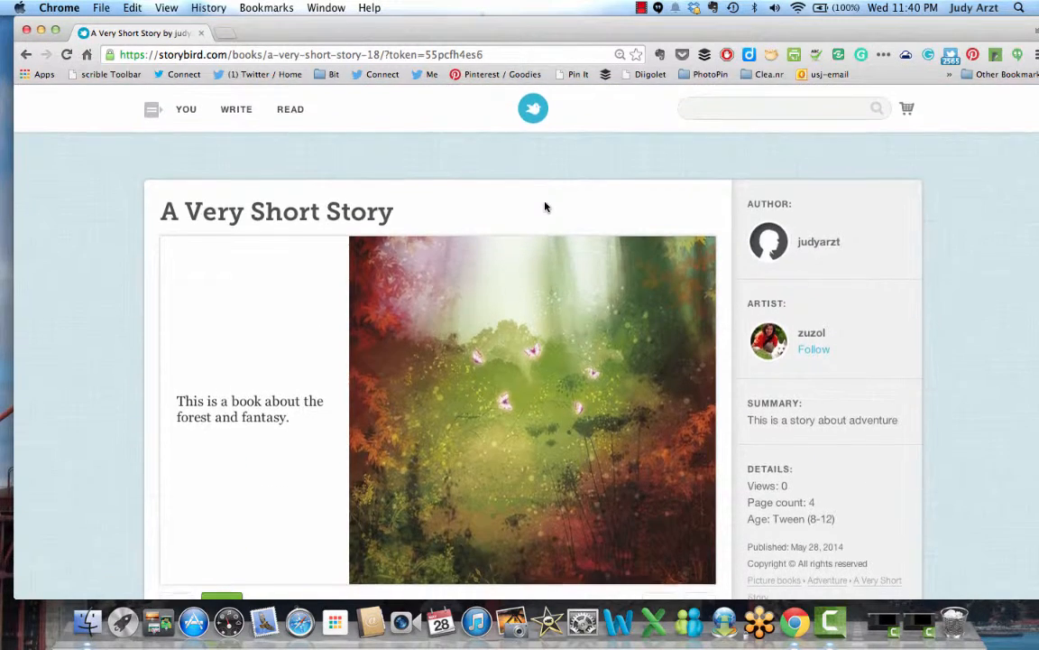
pyautogui.click(187, 110)
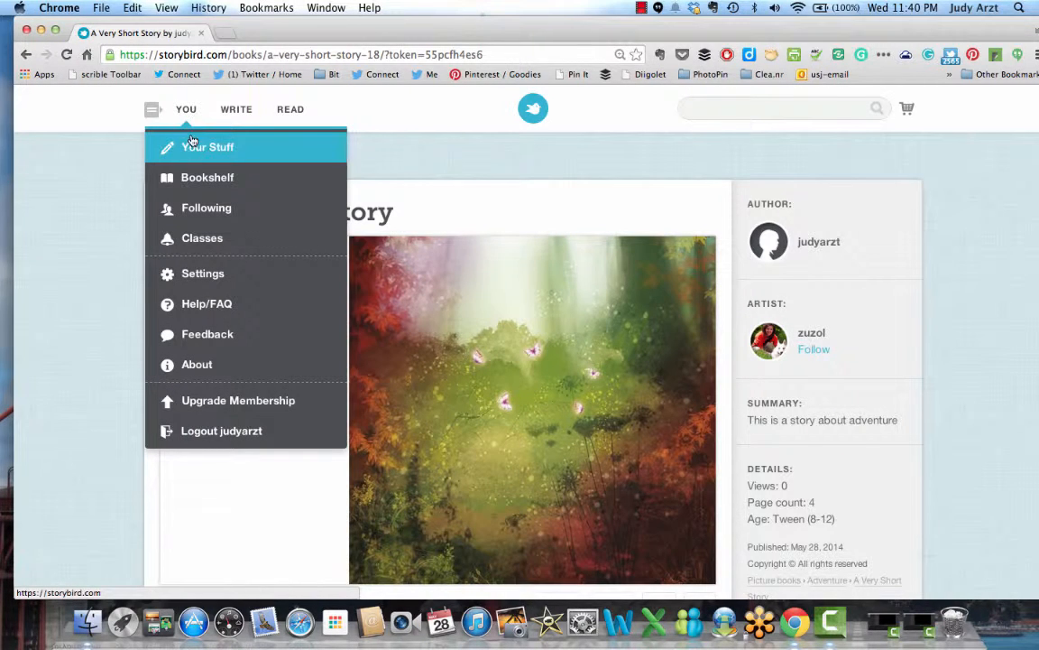
pyautogui.click(195, 150)
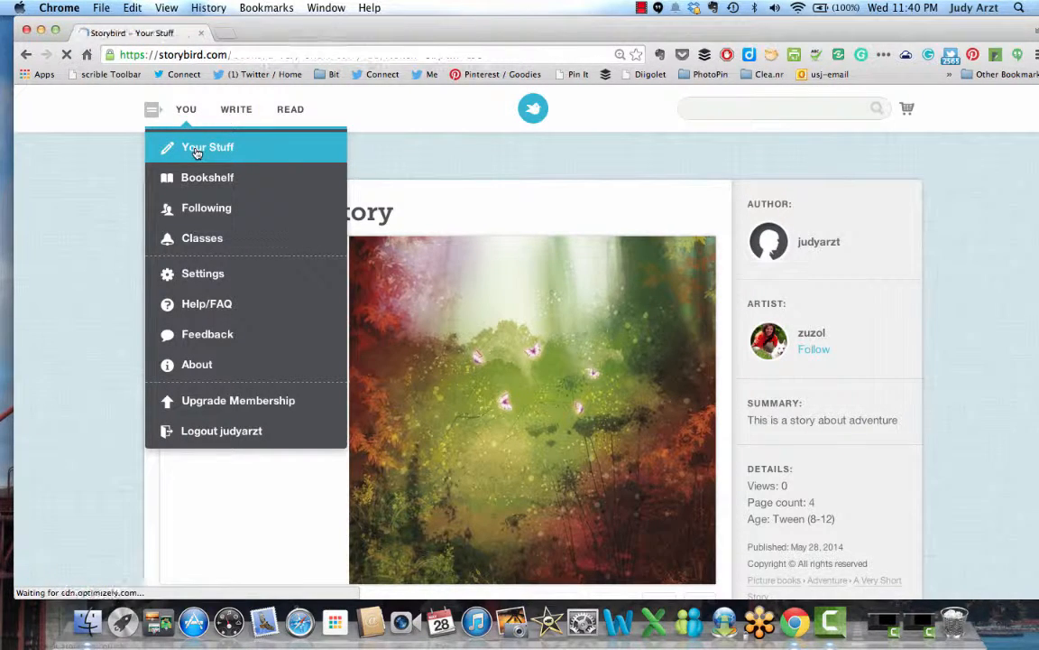
pyautogui.scroll(-3, 448, 230)
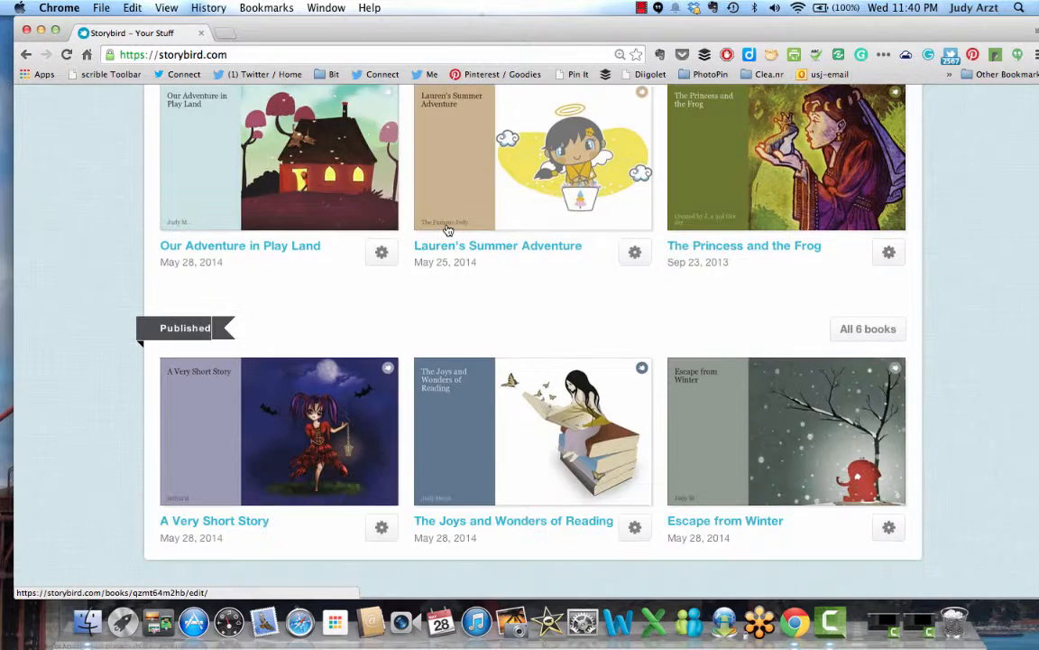
pyautogui.click(381, 531)
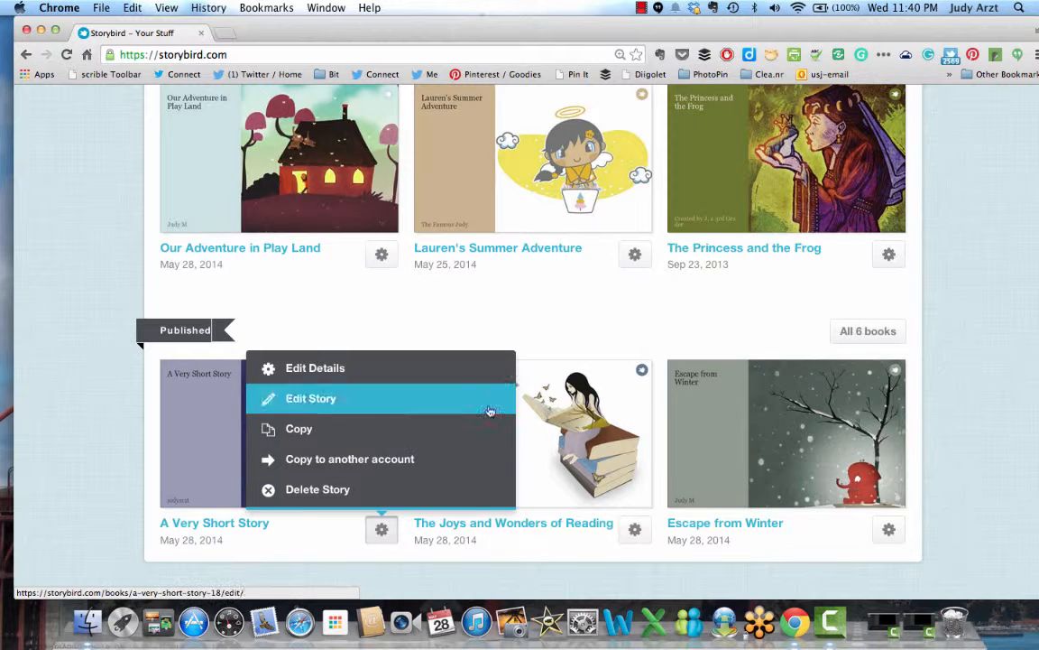
pyautogui.click(522, 316)
pyautogui.scroll(5, 521, 316)
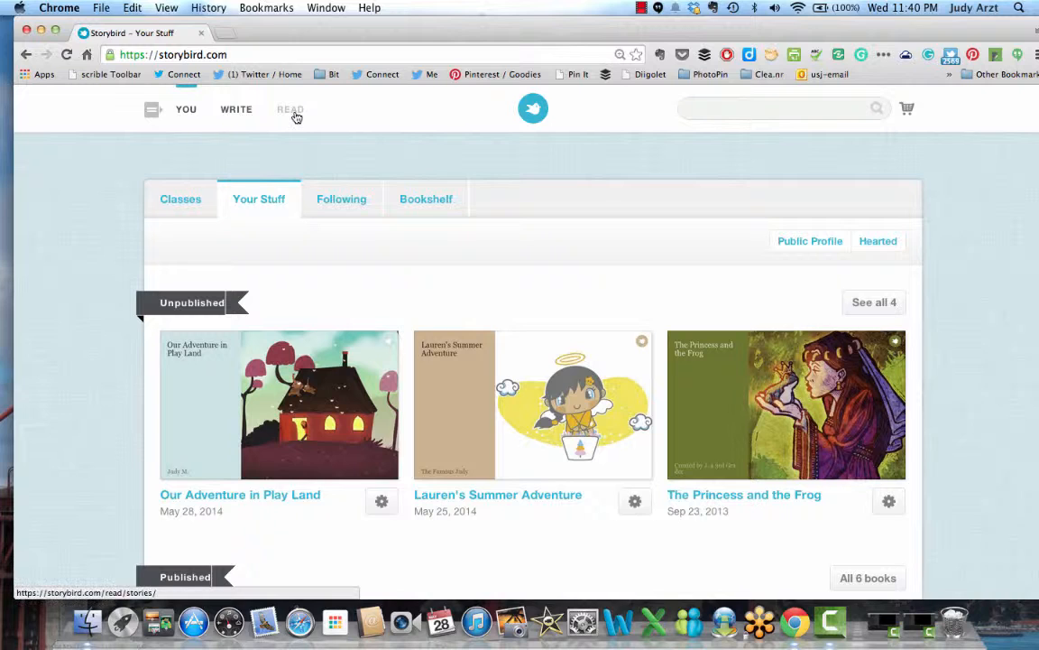
# Step: Go to the site's stories for reading, filter them by the Adventure category and browse the listed books
pyautogui.click(291, 109)
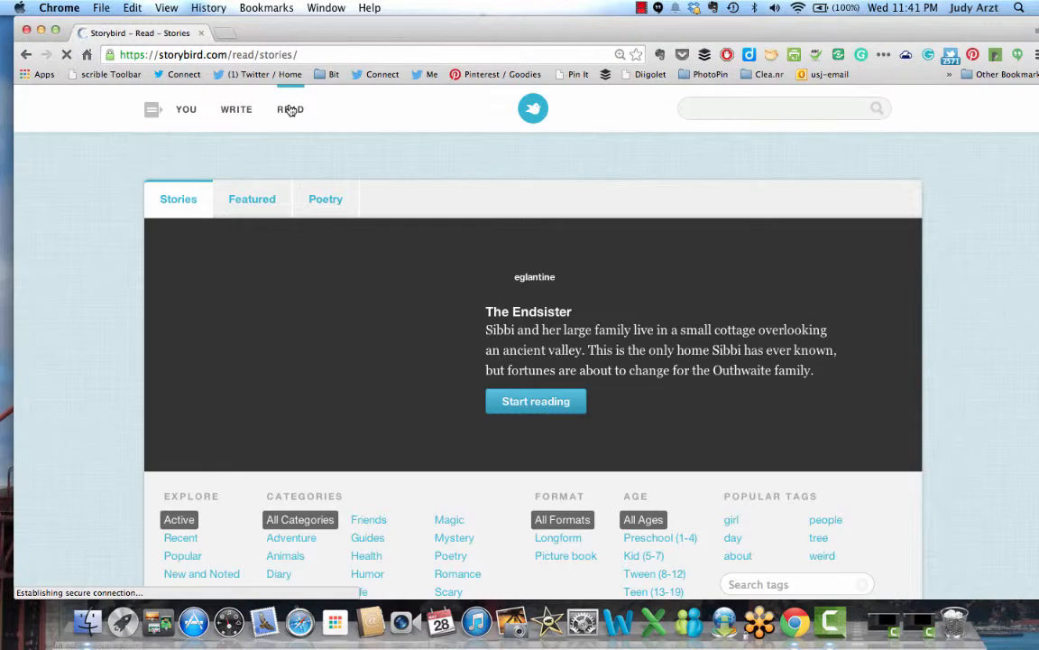
pyautogui.scroll(-5, 677, 301)
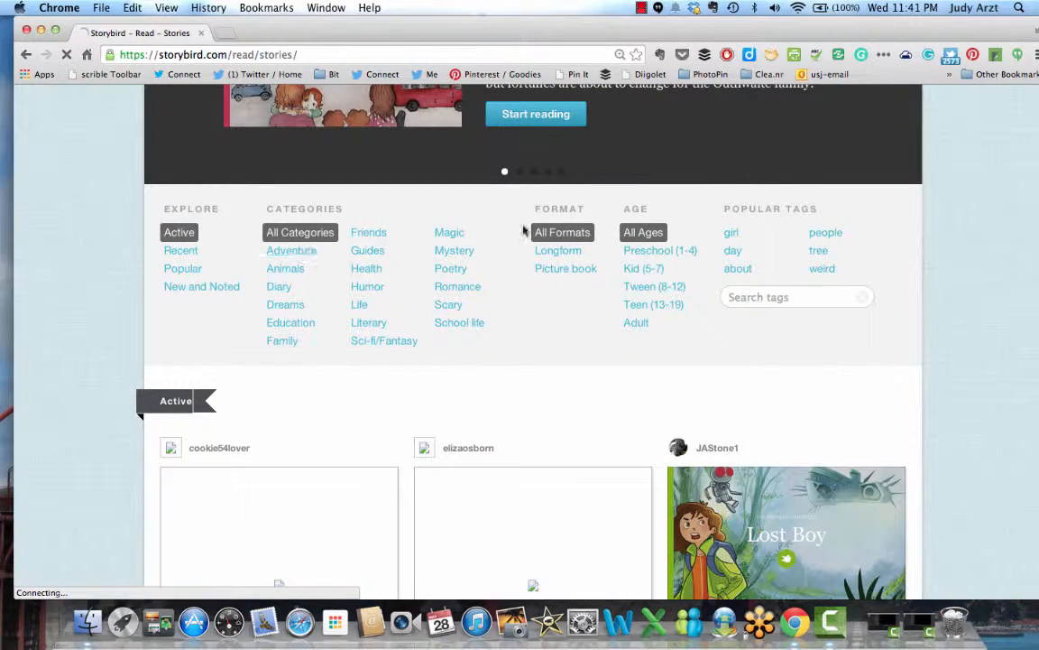
pyautogui.scroll(-3, 527, 227)
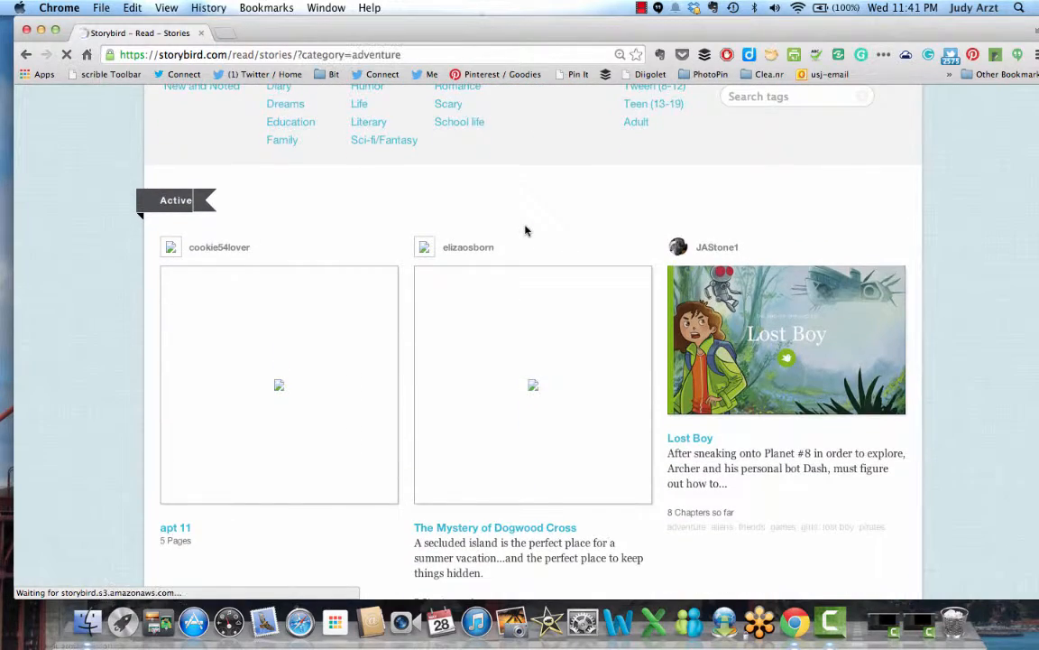
pyautogui.scroll(-5, 526, 229)
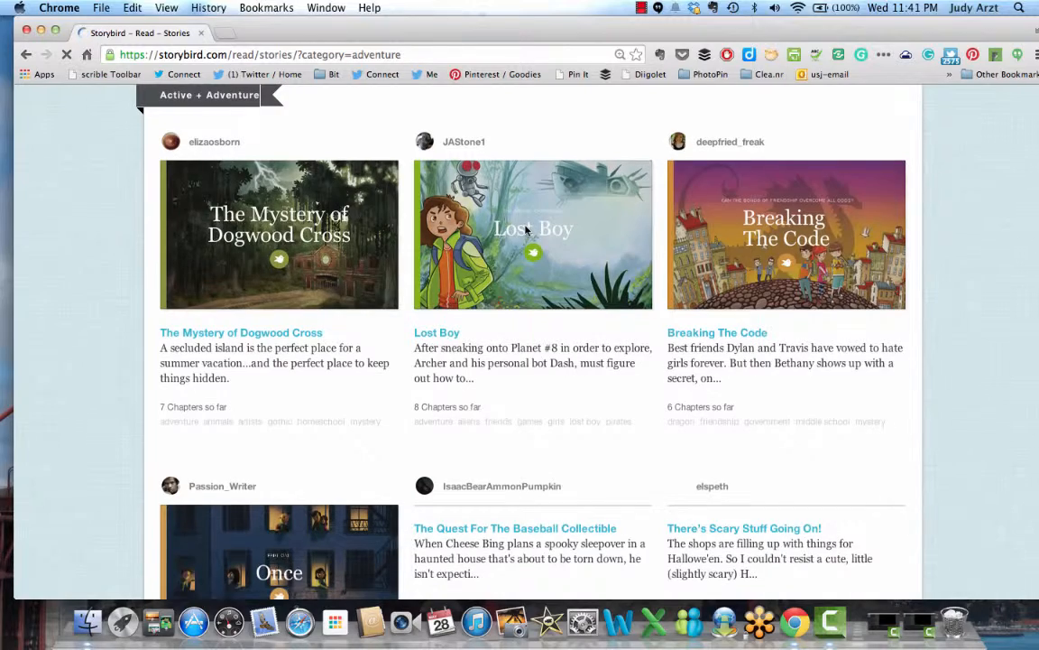
pyautogui.scroll(-3, 526, 229)
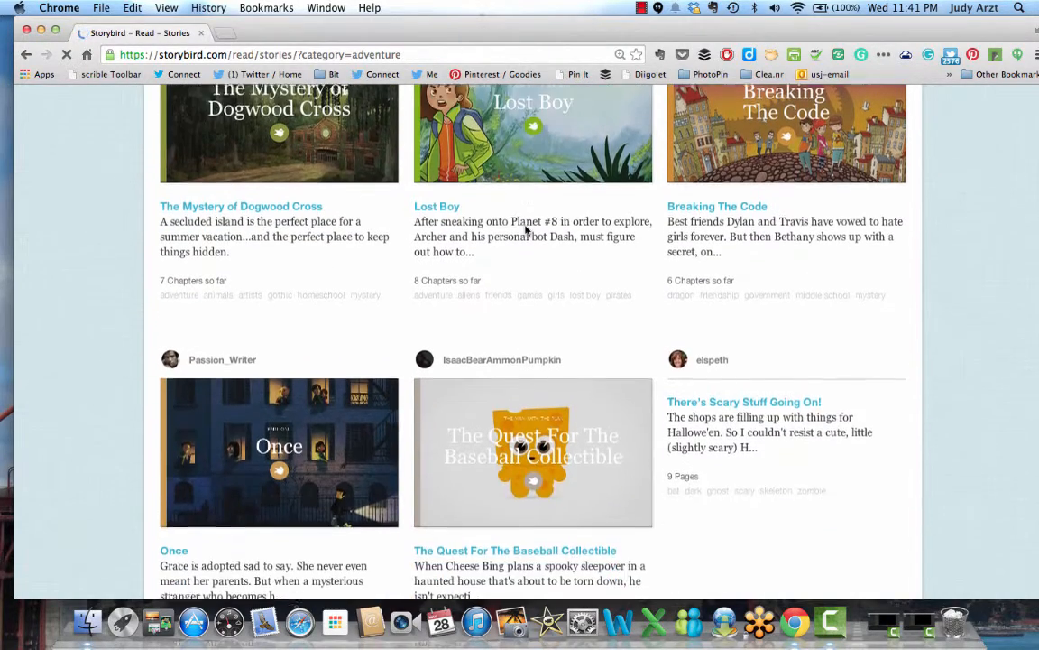
pyautogui.scroll(4, 526, 229)
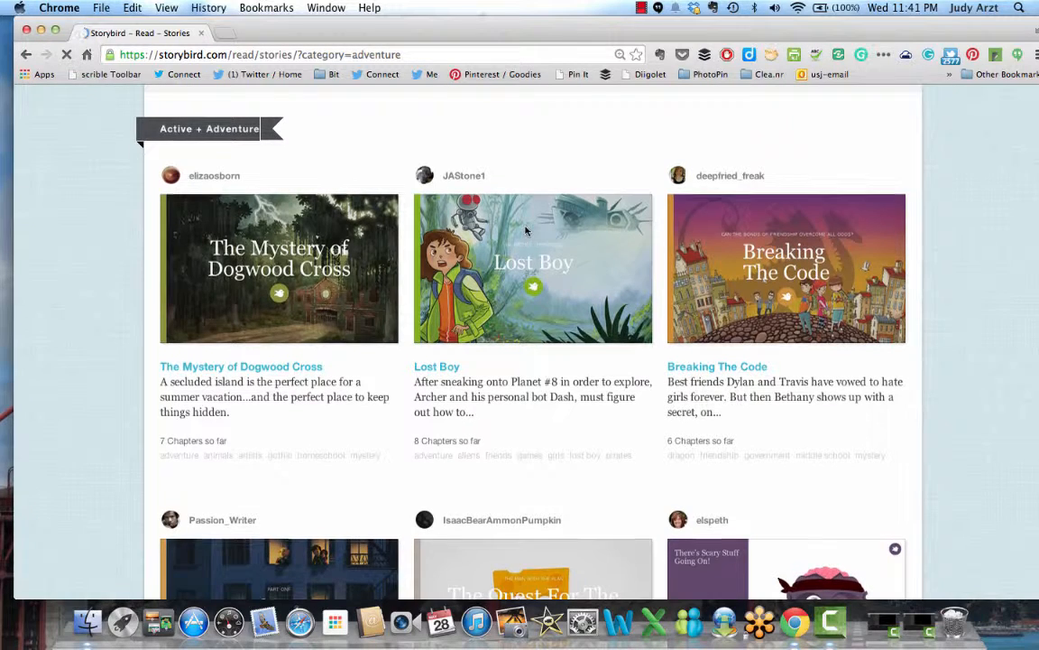
pyautogui.scroll(-1, 526, 229)
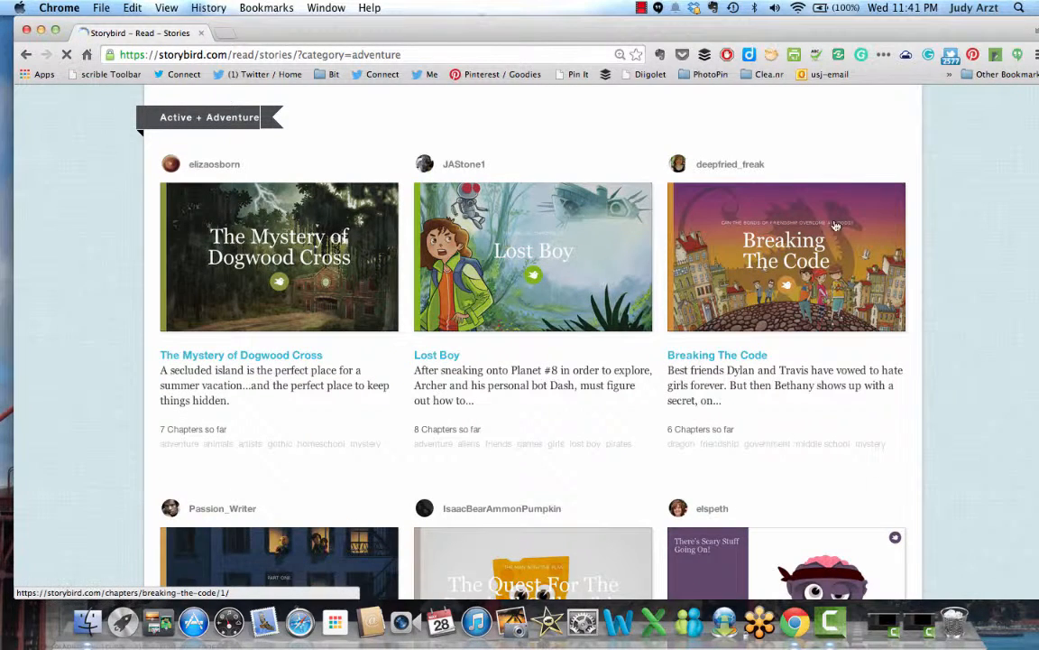
pyautogui.scroll(10, 777, 270)
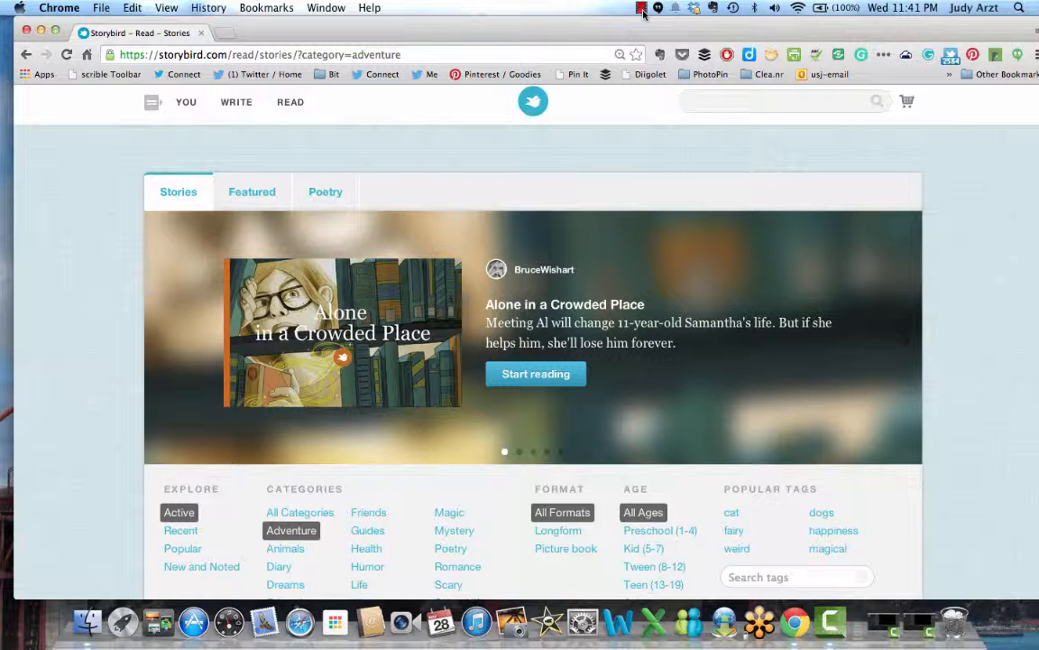
pyautogui.scroll(-3, 661, 244)
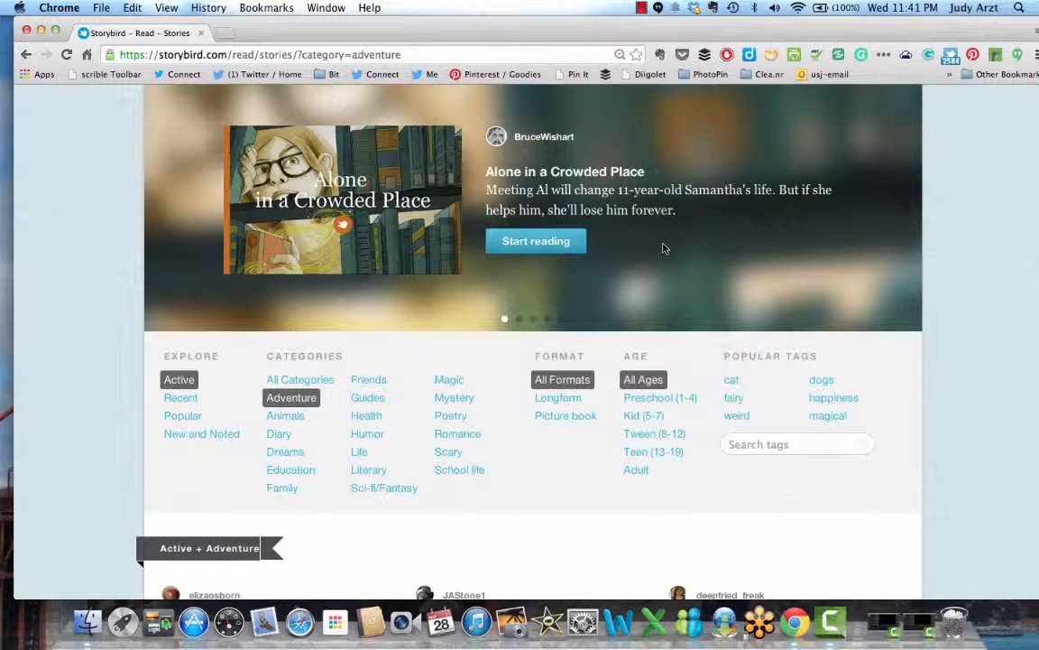
pyautogui.scroll(1, 663, 248)
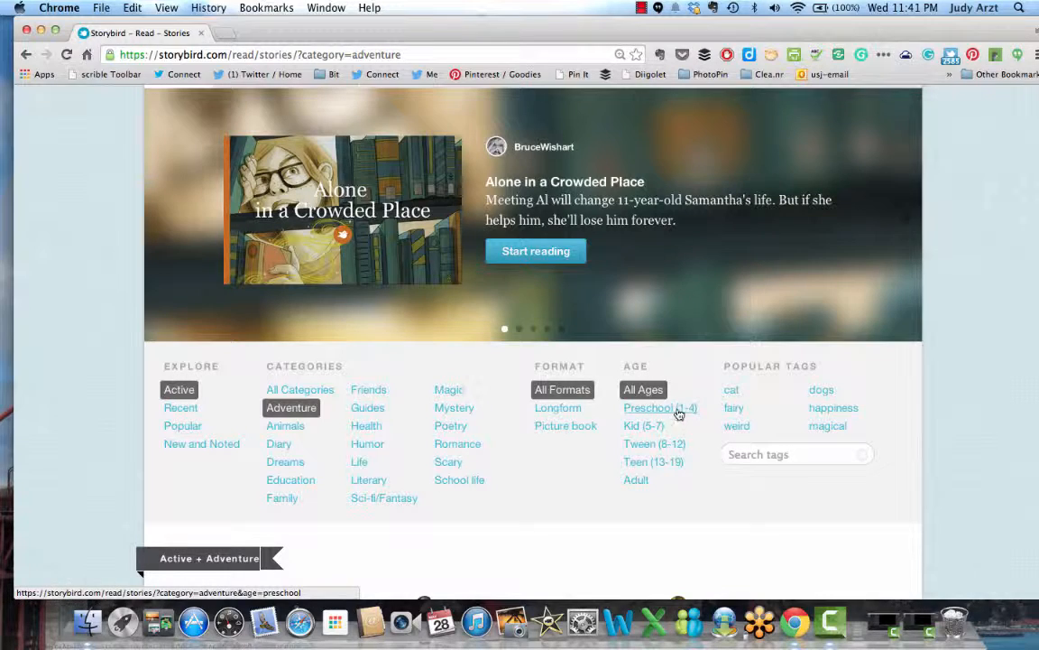
pyautogui.scroll(3, 675, 290)
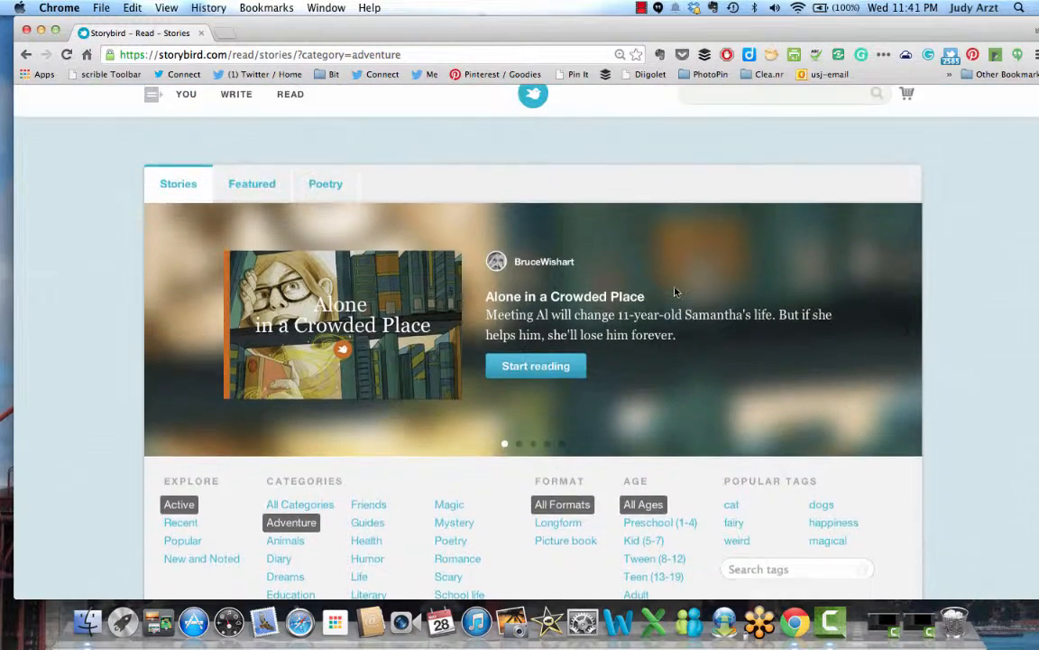
pyautogui.click(642, 8)
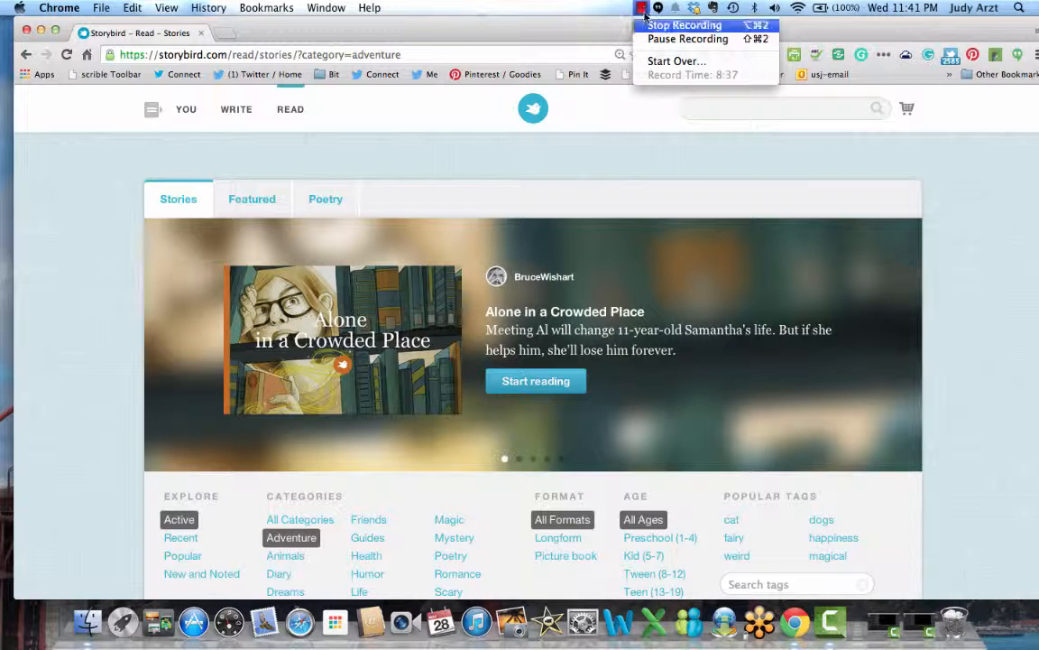